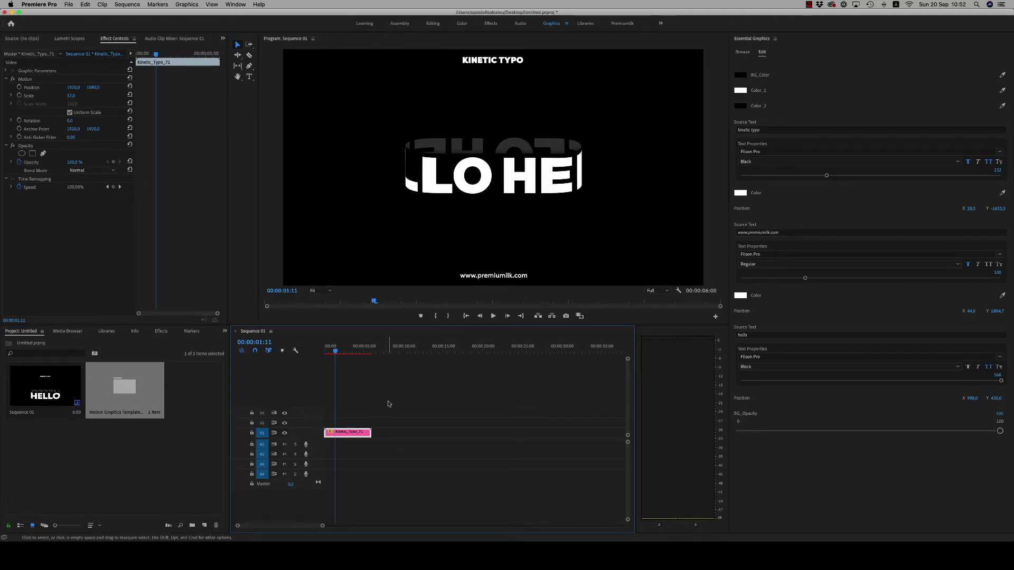
Step: Switch to Finder and look into the Kinetic_Typo_Pack_MOGRT folder inside Kinetic_Typo_Pack
click(383, 417)
click(349, 433)
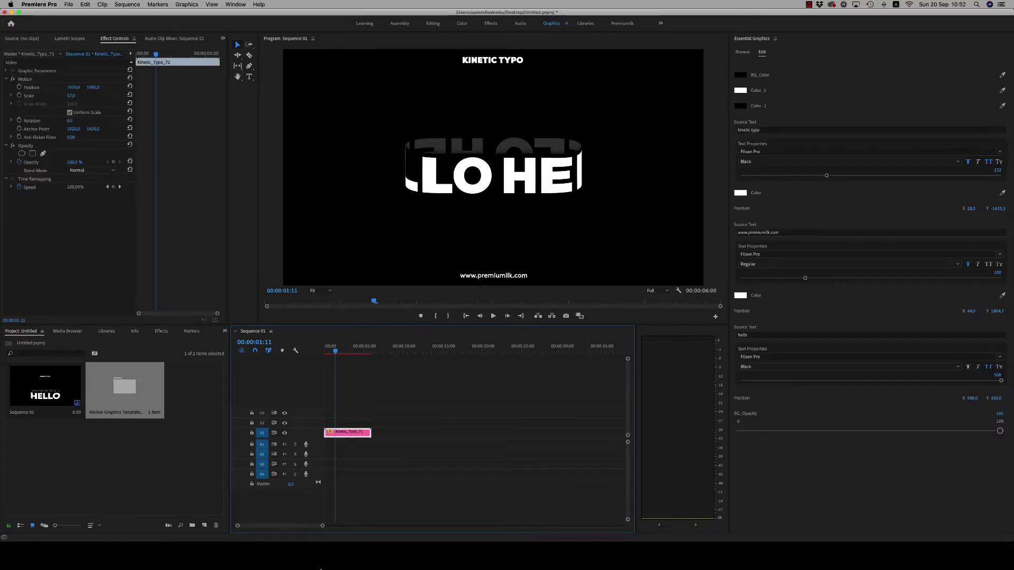
mouse_move(287, 560)
click(33, 555)
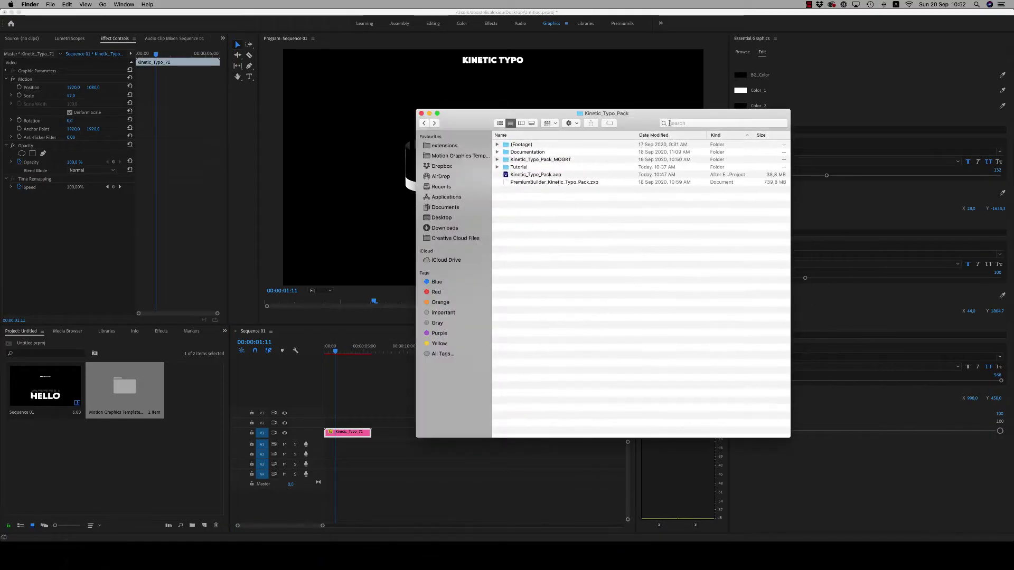
click(580, 162)
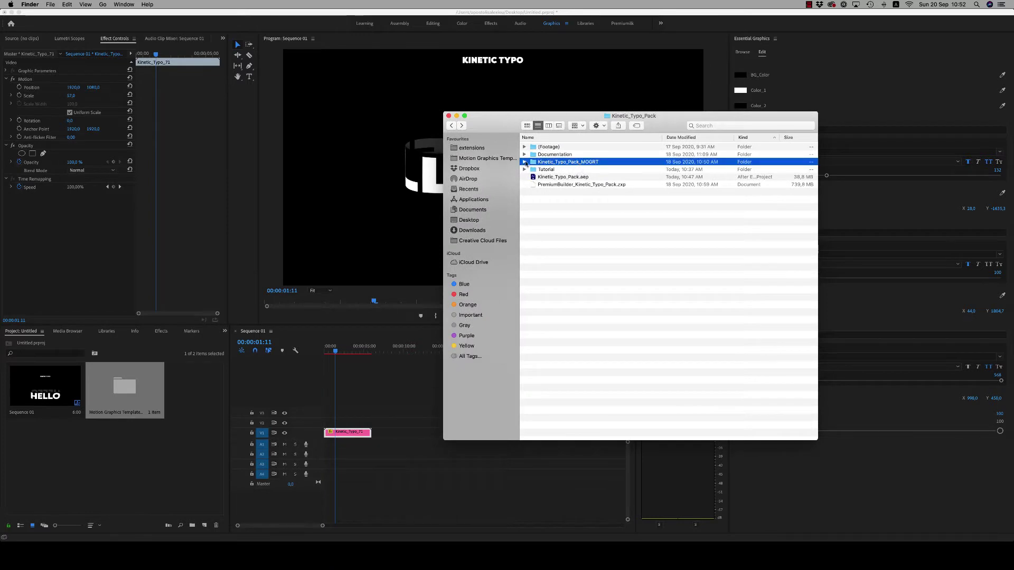
click(524, 163)
click(524, 163)
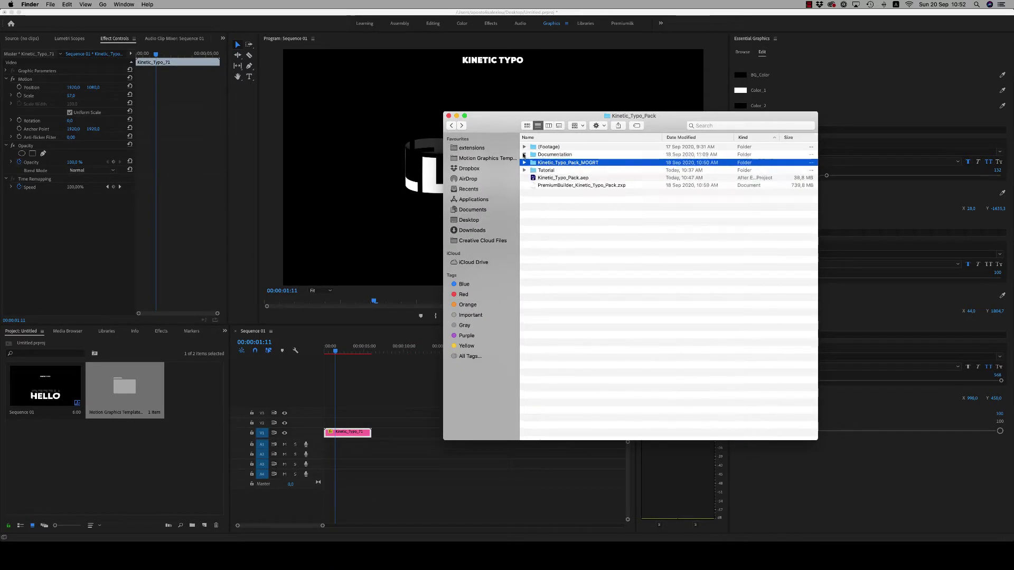
Step: Read the Mac and Windows template paths in the Documentation folder's Essencial_Graphics_Installation_Destination_Path document, and close it
click(524, 154)
double_click(563, 162)
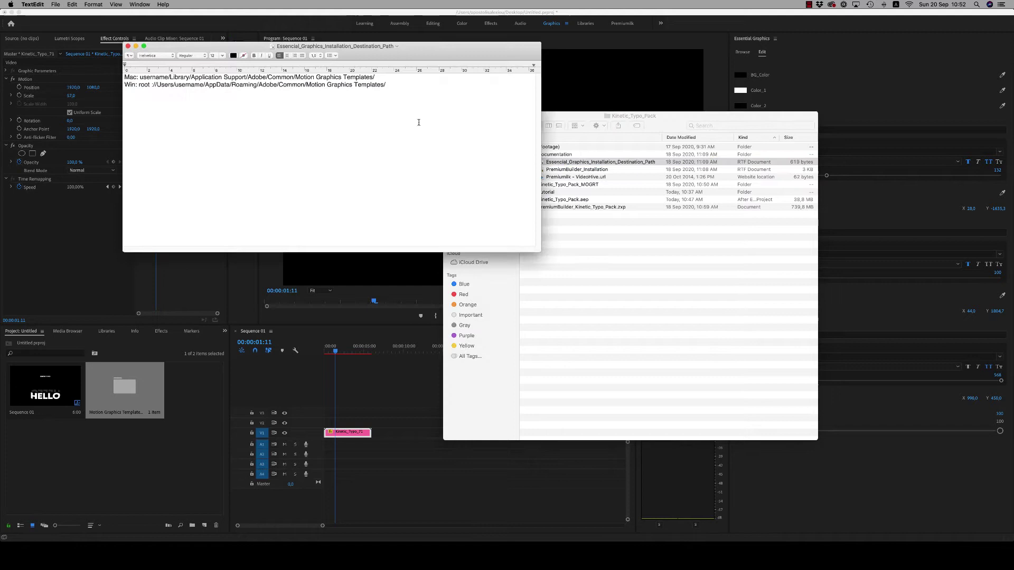
drag(379, 47, 389, 59)
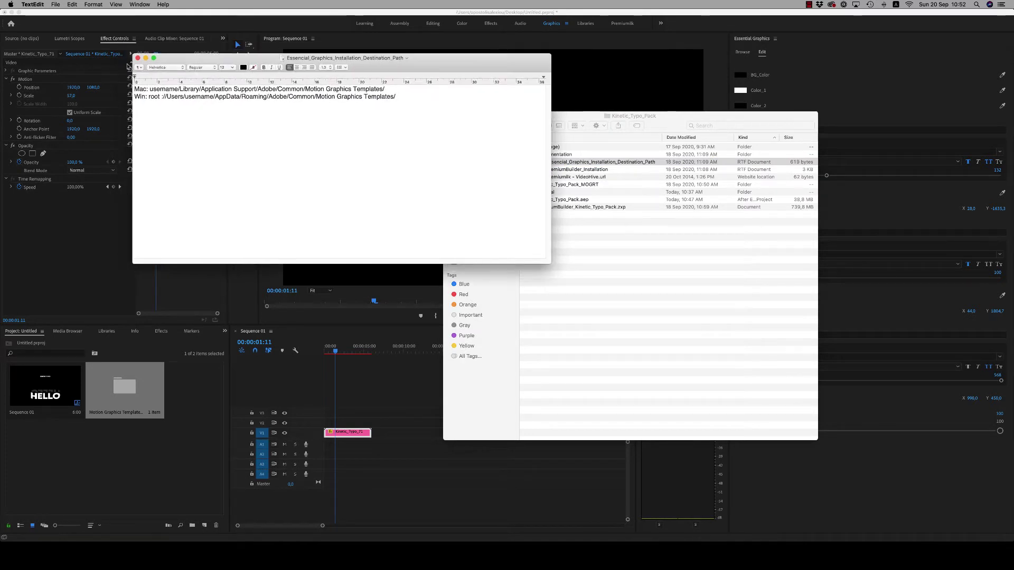
click(138, 58)
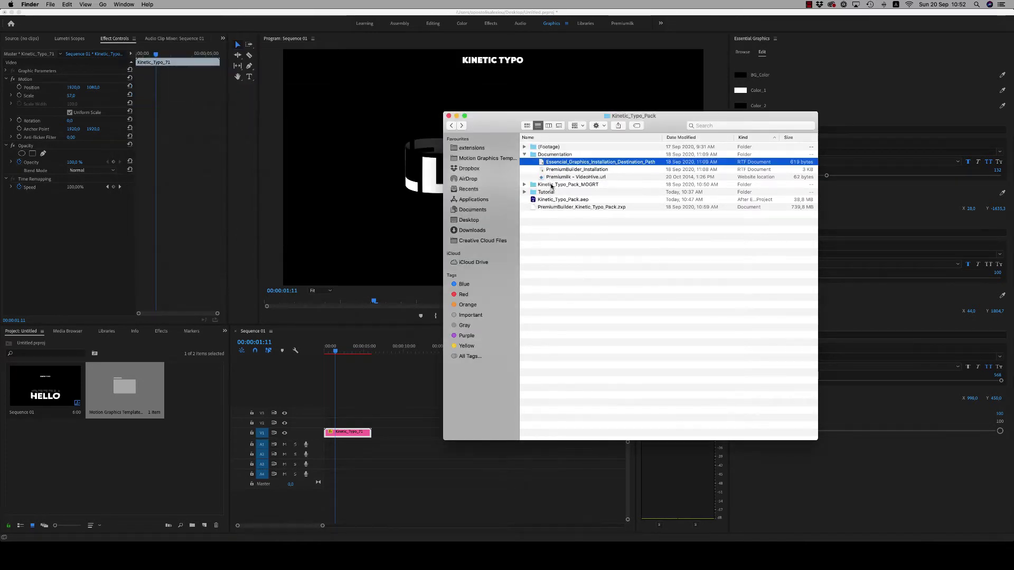
Step: Select the Kinetic_Typo_Pack_MOGRT folder, inspect its destination in the Motion Graphics Templates folder, and dismiss the Finder window
click(526, 186)
click(525, 185)
click(524, 184)
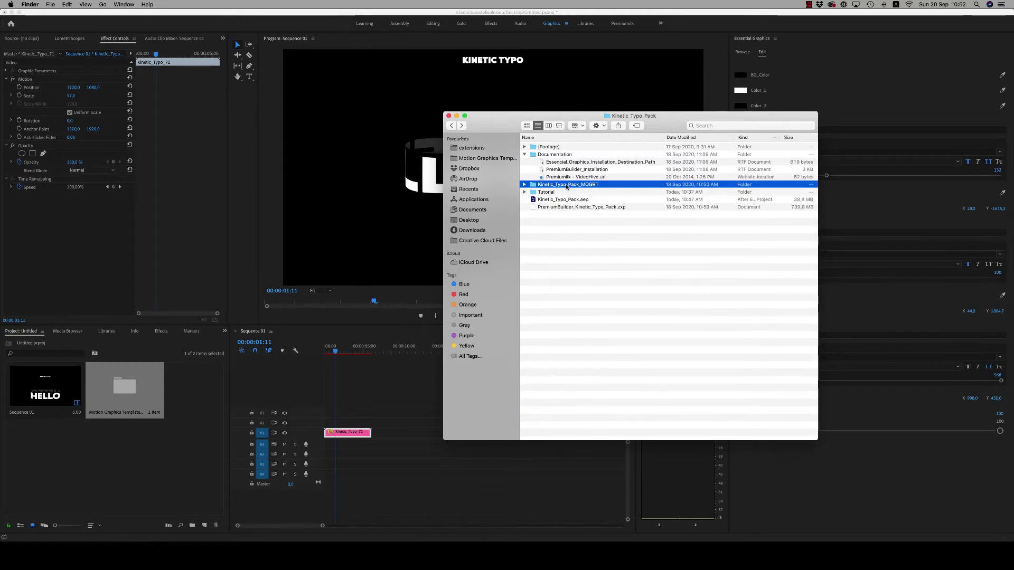
click(524, 155)
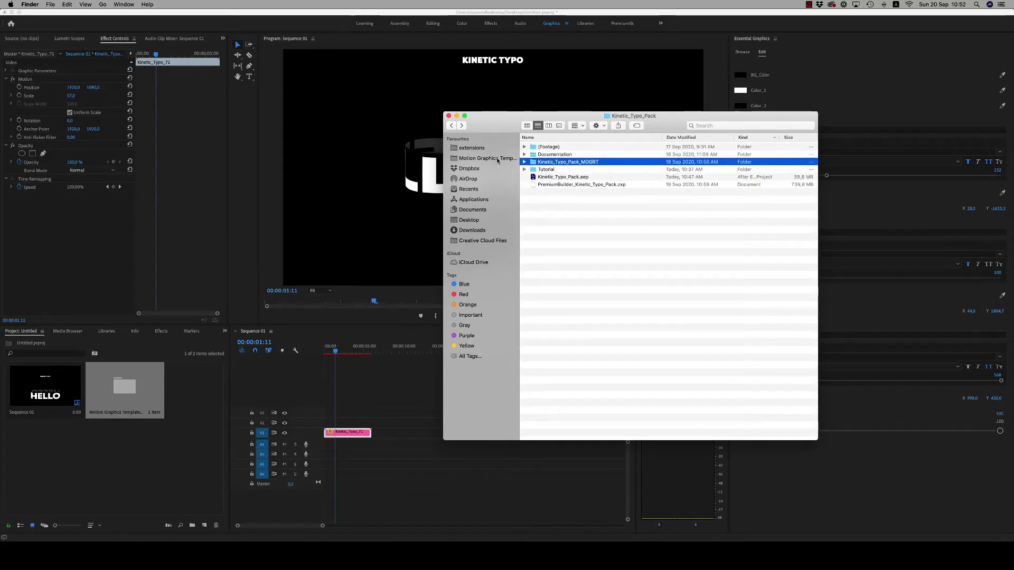
click(497, 159)
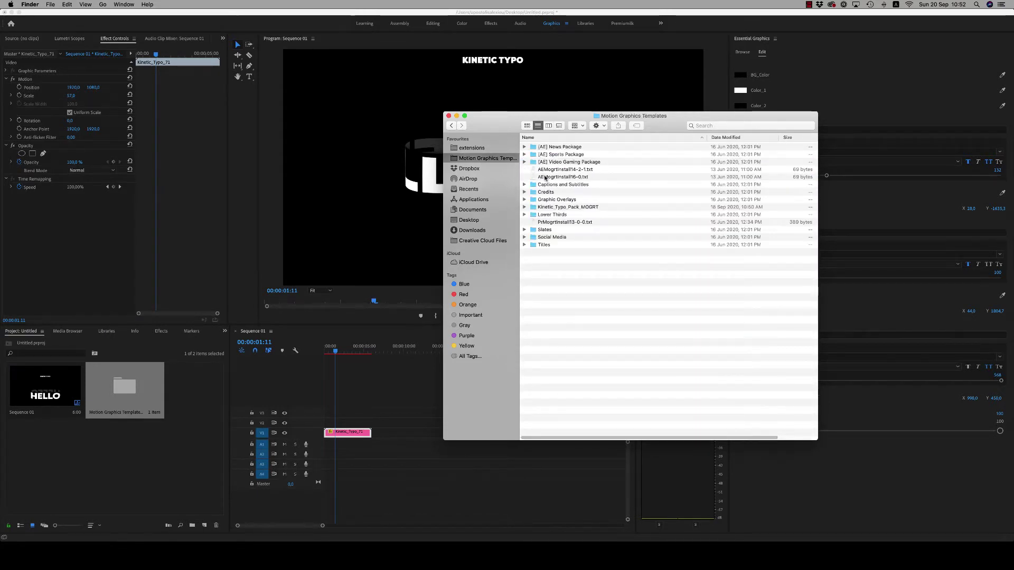
click(452, 126)
click(456, 116)
Step: Browse the Essential Graphics templates and add Kinetic_Typo_14 to track V1 directly after the Kinetic_Typo_71 clip
click(743, 54)
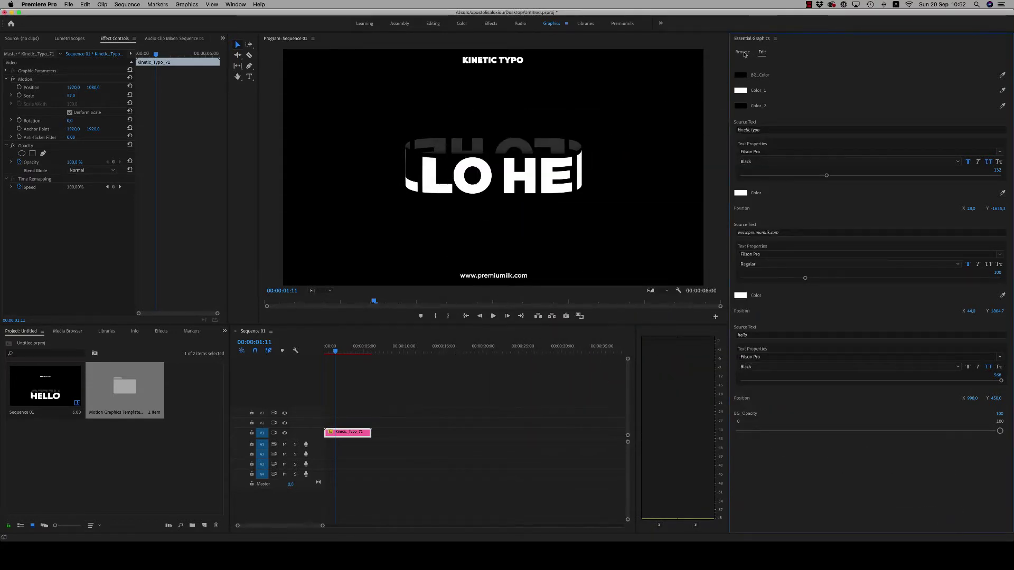
click(743, 52)
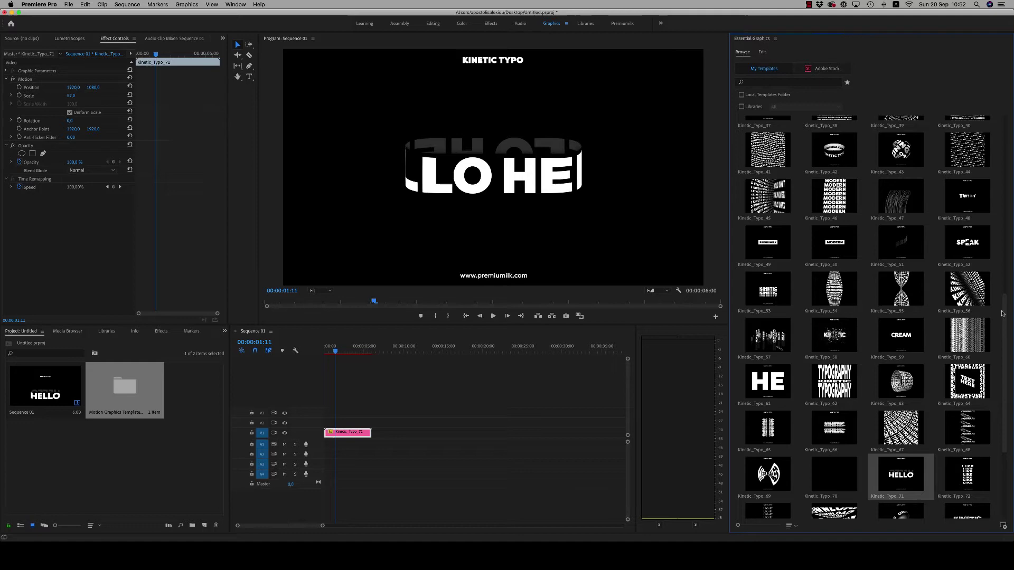
drag(1002, 315, 1006, 398)
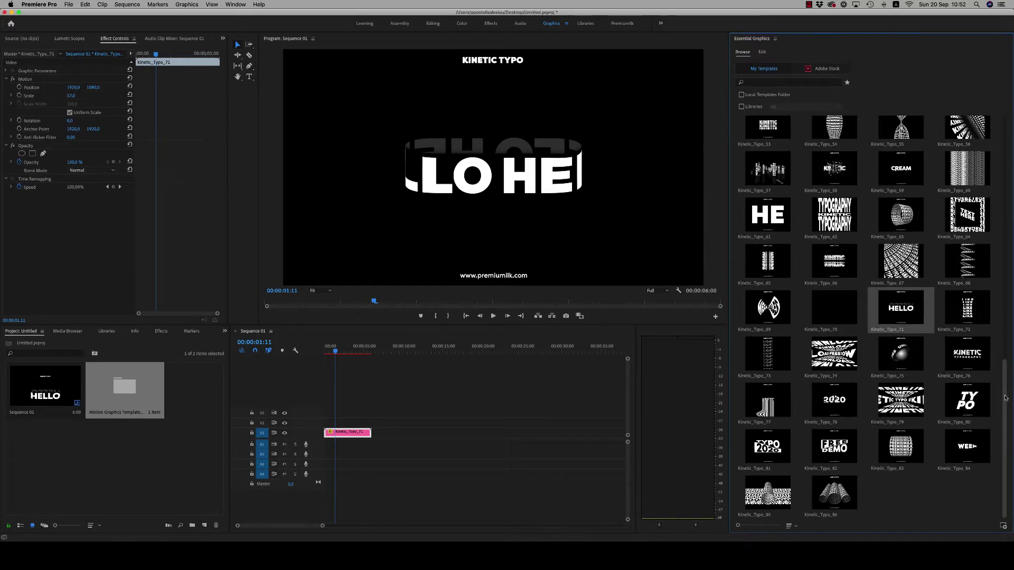
scroll(993, 218, up, 15)
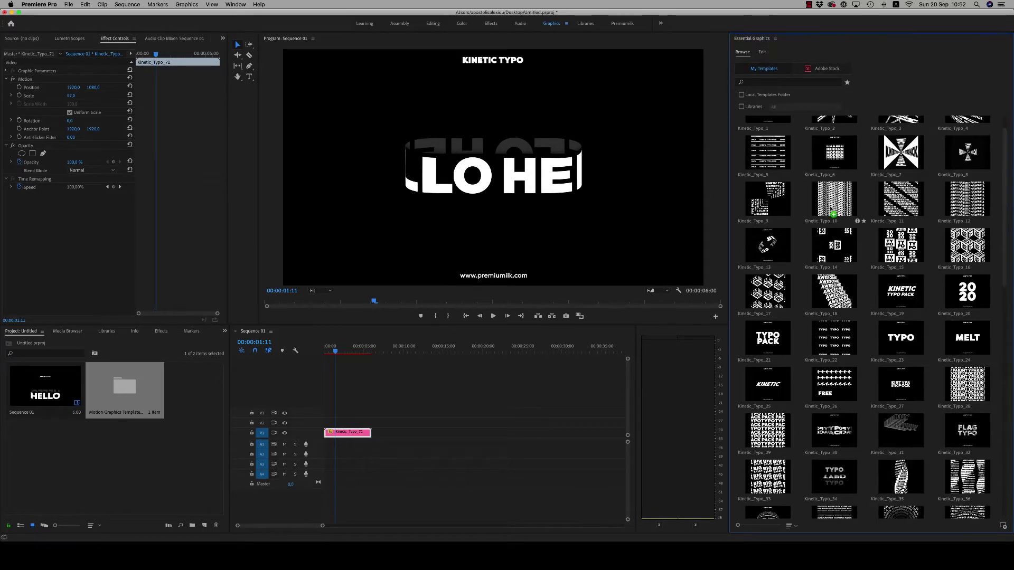
drag(833, 213, 413, 416)
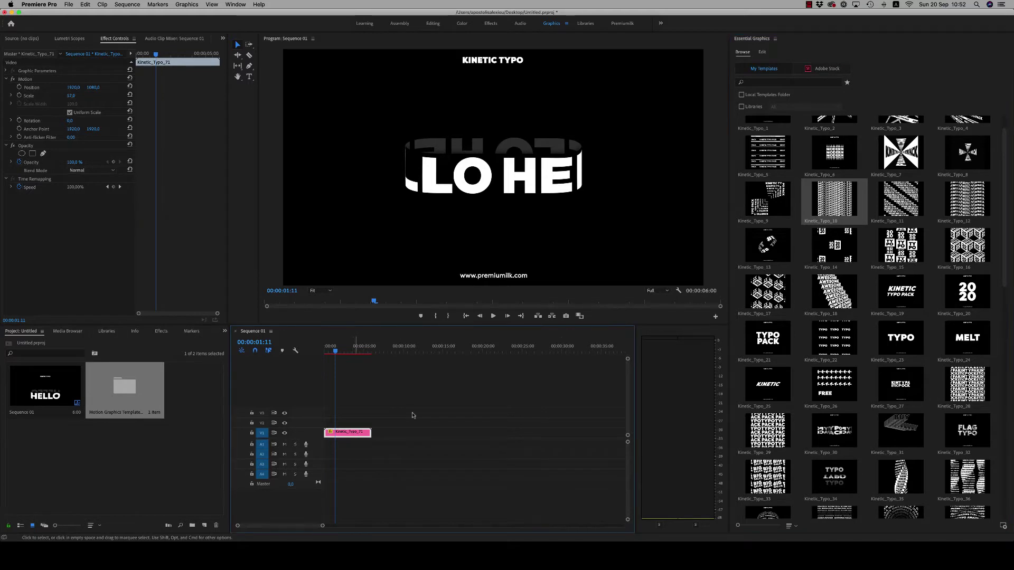
drag(826, 249, 399, 432)
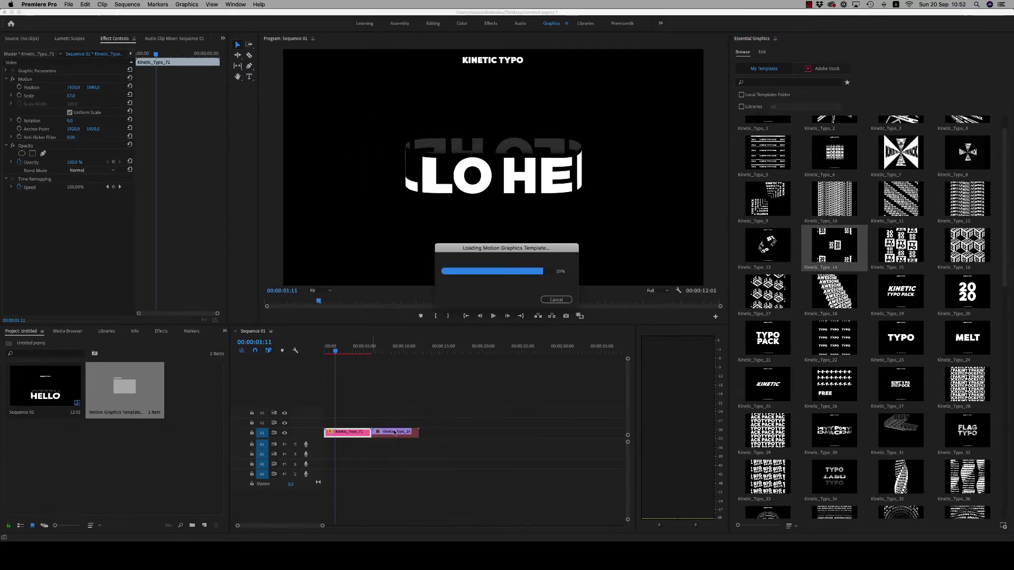
Step: Move the playhead onto the Kinetic_Typo_14 clip and set its scale first to 50, then to 60
click(390, 349)
click(393, 433)
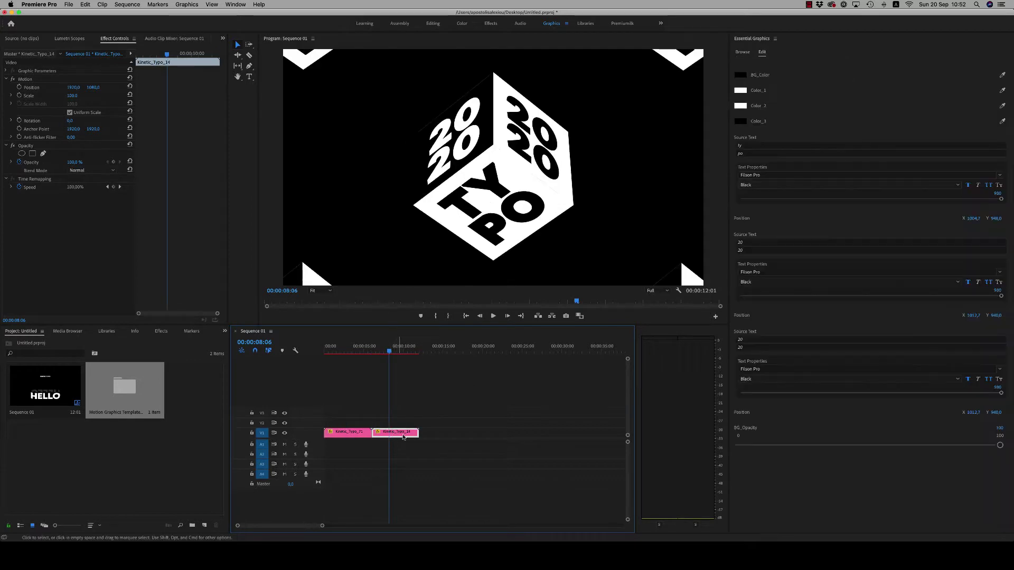
click(77, 96)
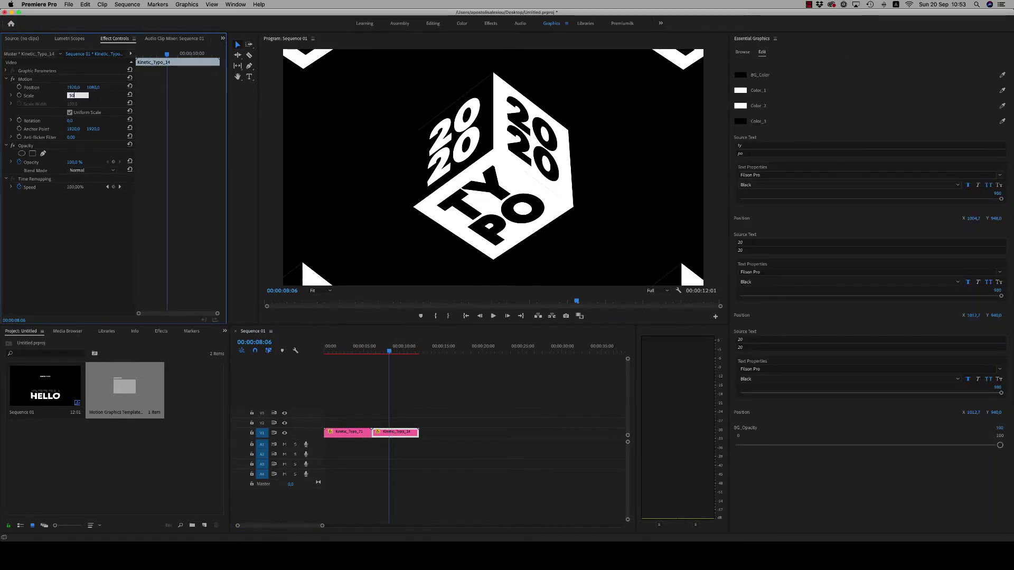
text(50)
key(Return)
click(77, 95)
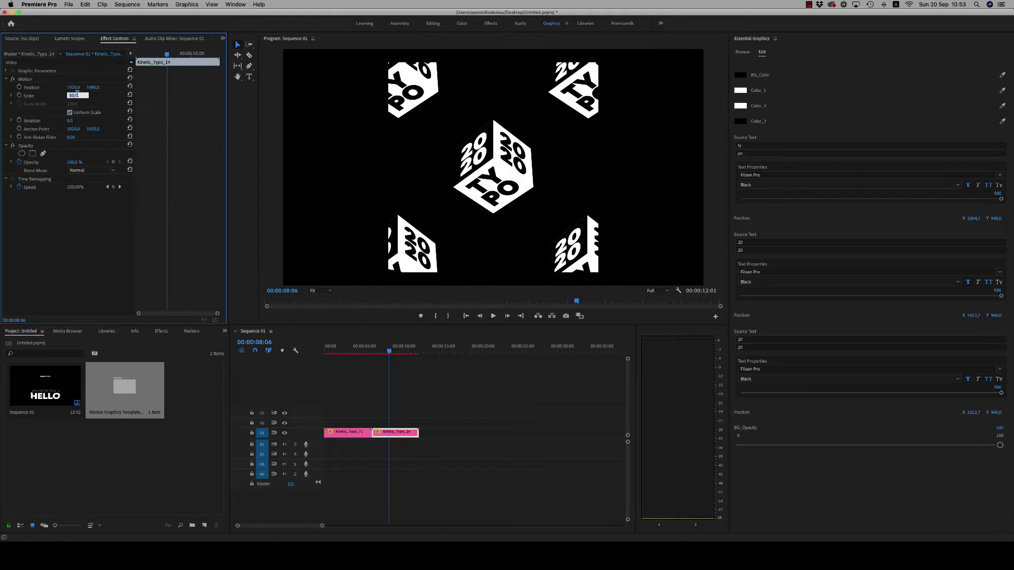
text(60)
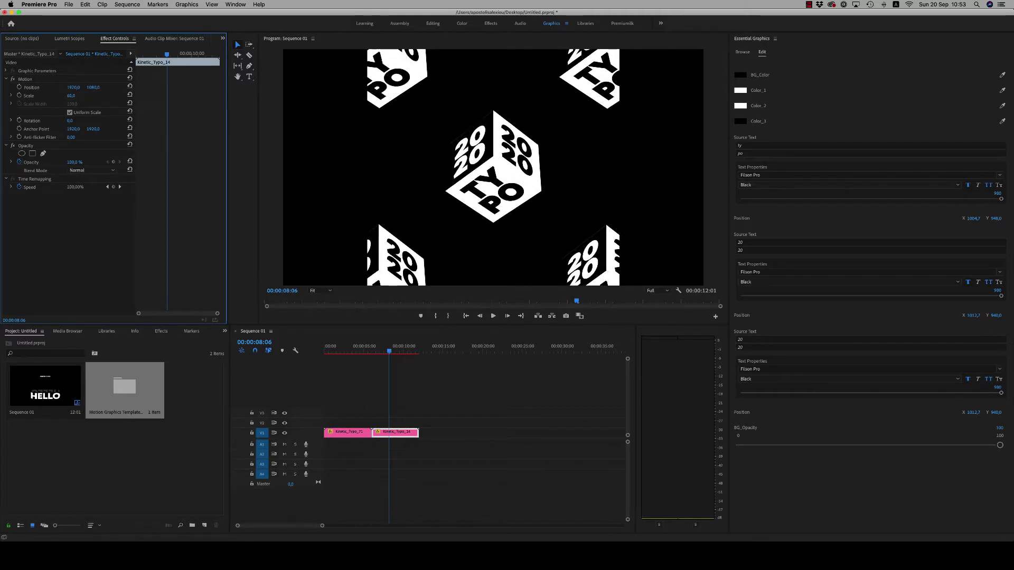
key(Return)
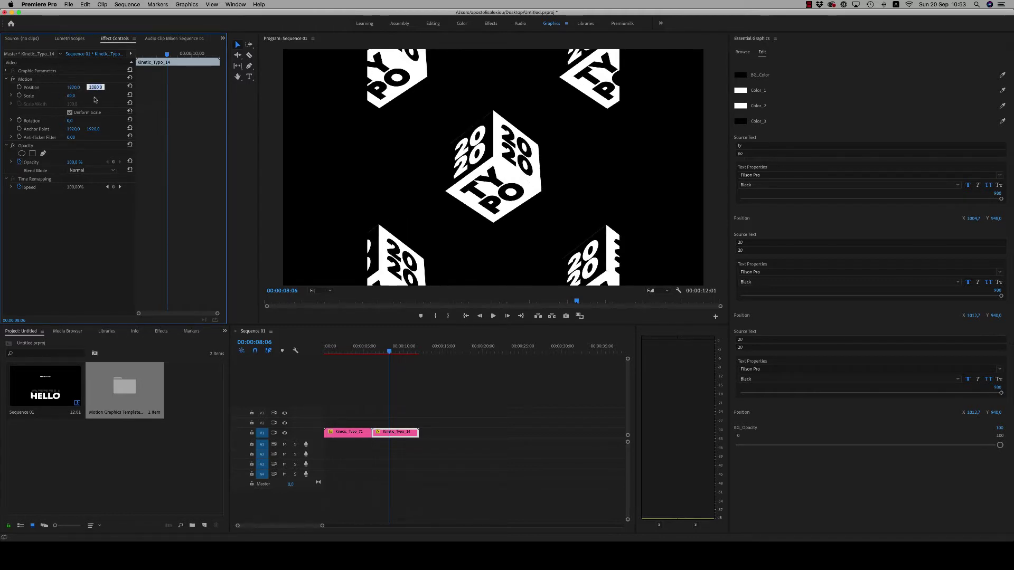
Step: Scale the Kinetic_Typo_14 clip up to about 98
click(78, 93)
click(97, 96)
drag(71, 96, 92, 96)
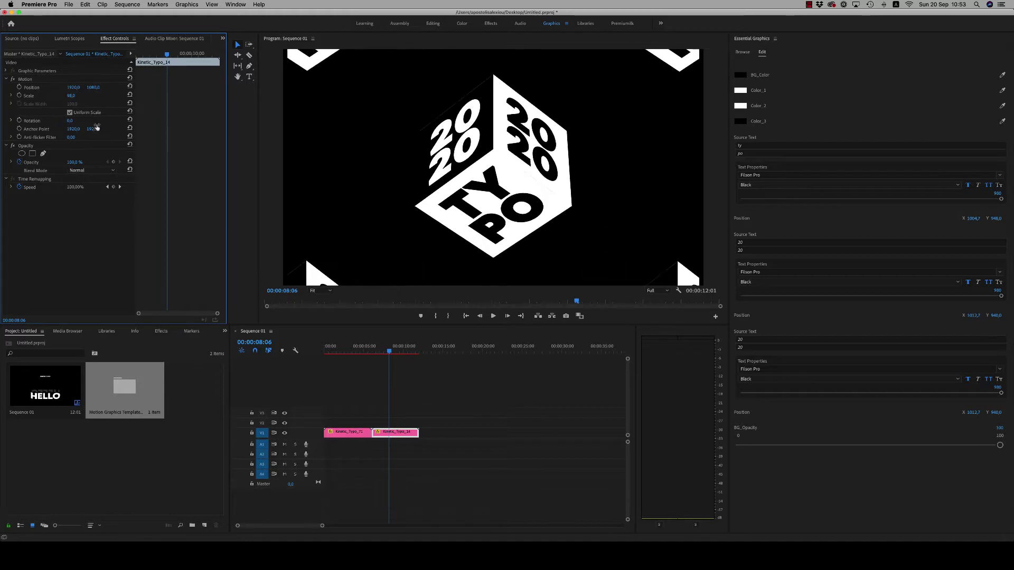
Step: Delete the Kinetic_Typo_14 clip from the timeline
drag(373, 346, 352, 347)
key(Delete)
Step: Replace the "hello" source text of the Kinetic_Typo_71 clip with "modern"
click(350, 347)
click(351, 432)
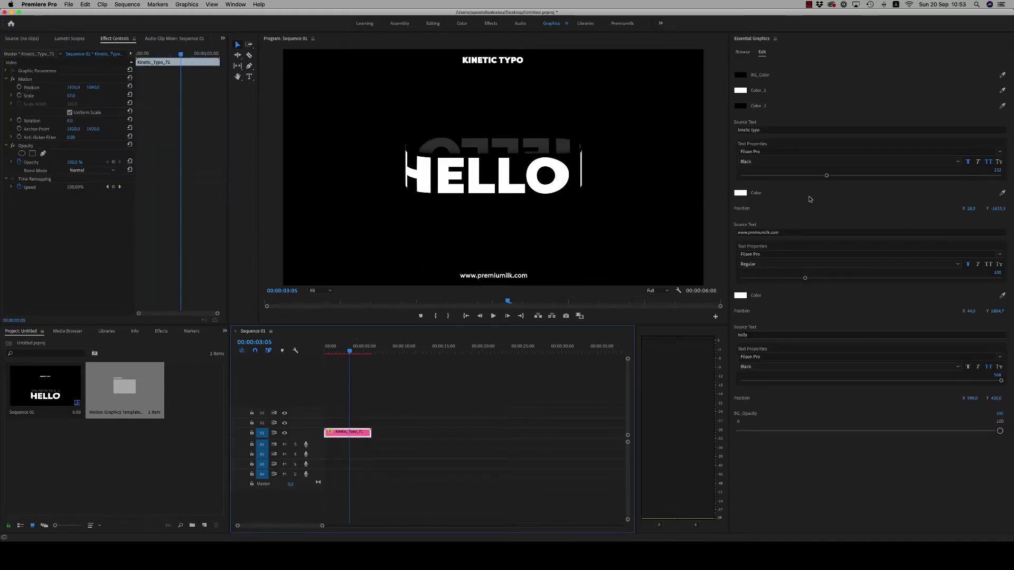
click(750, 336)
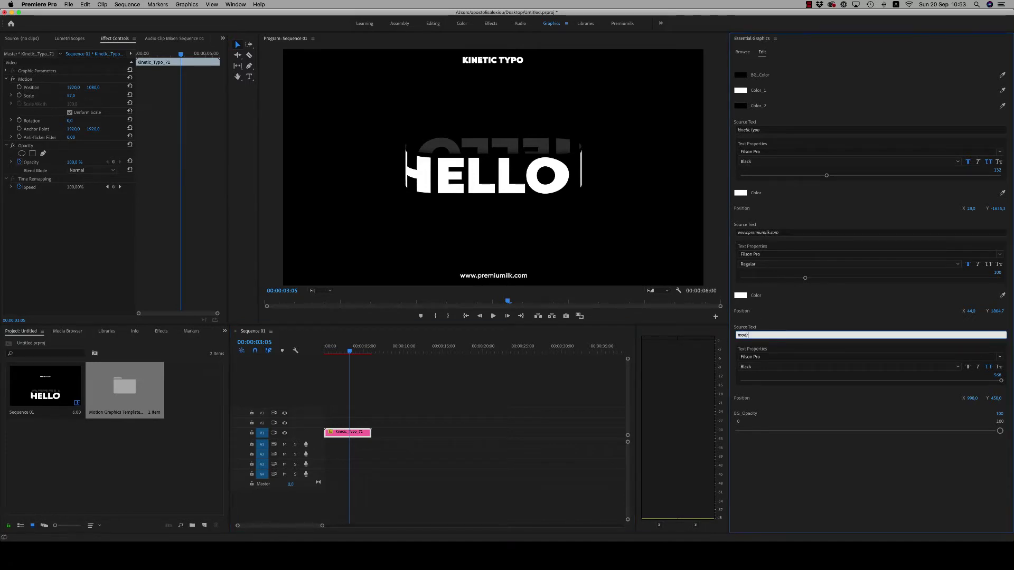
text(modrn)
key(BackSpace)
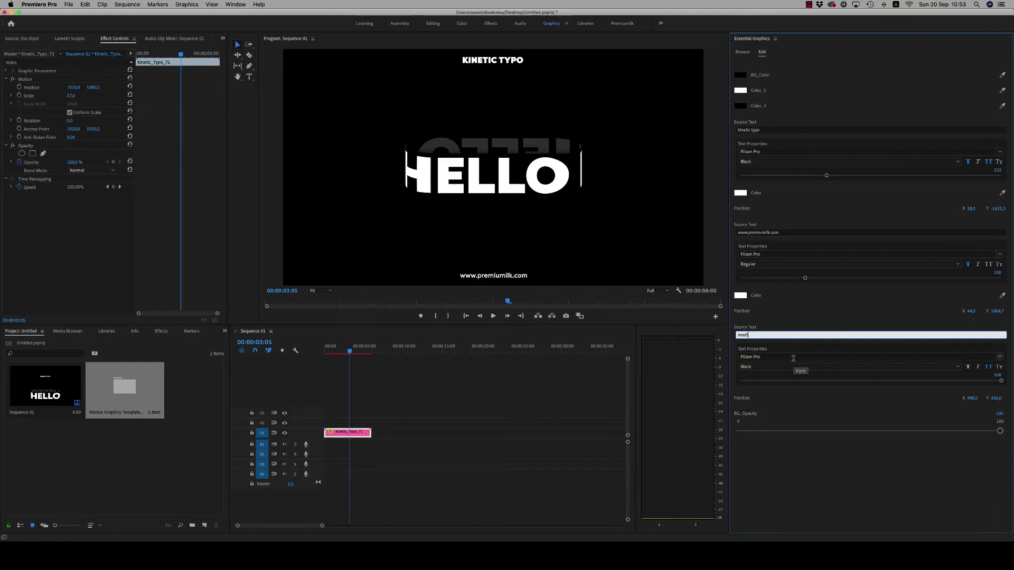
click(474, 416)
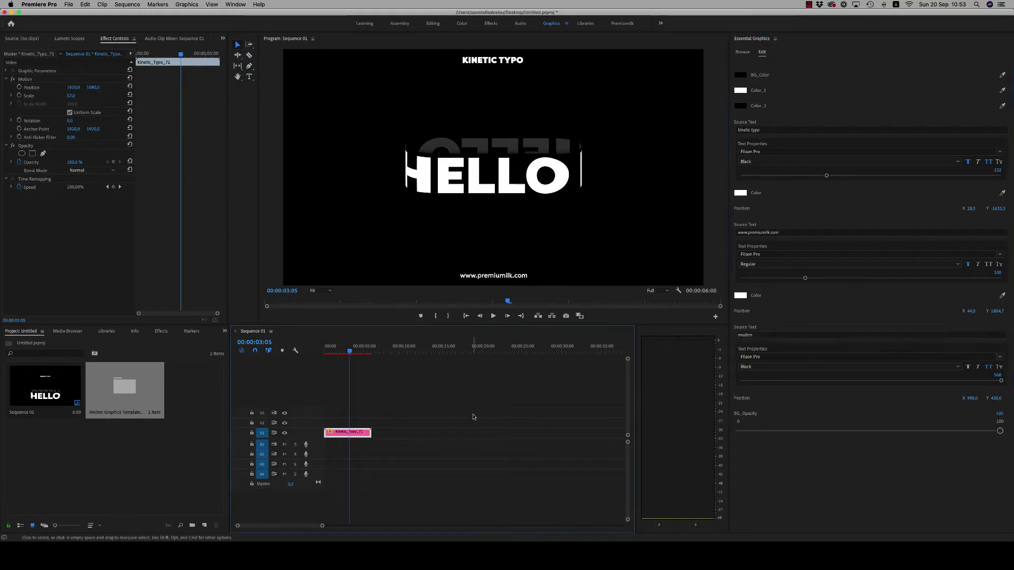
click(347, 433)
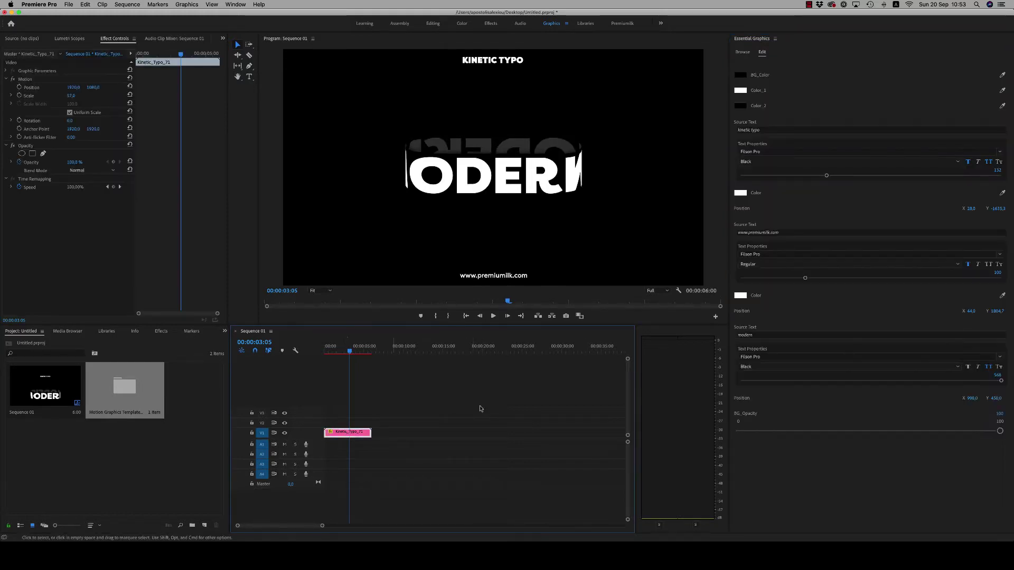
Step: Play the sequence from the start to check how the new text rotates, and stop playback
key(Home)
key(space)
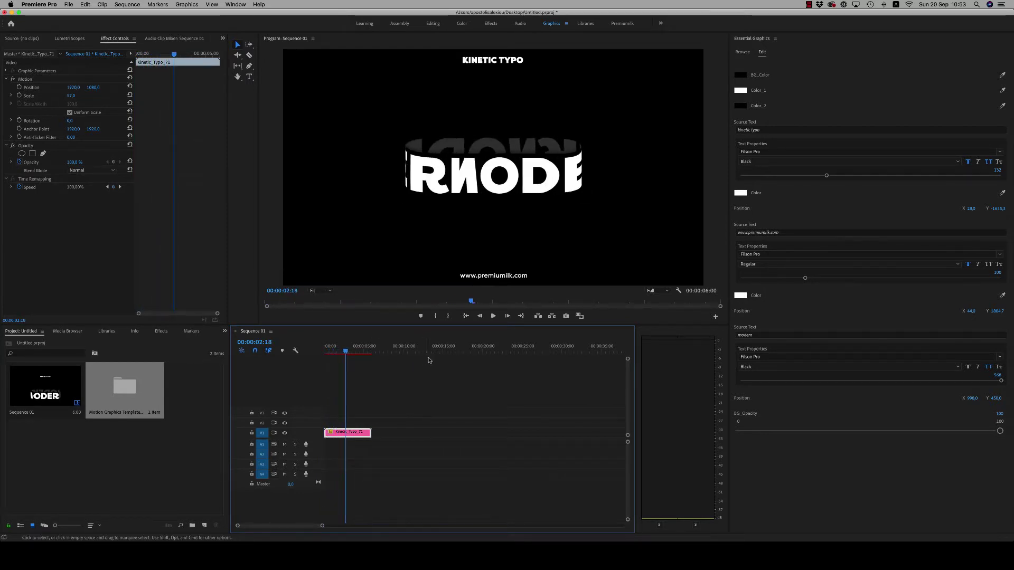
key(space)
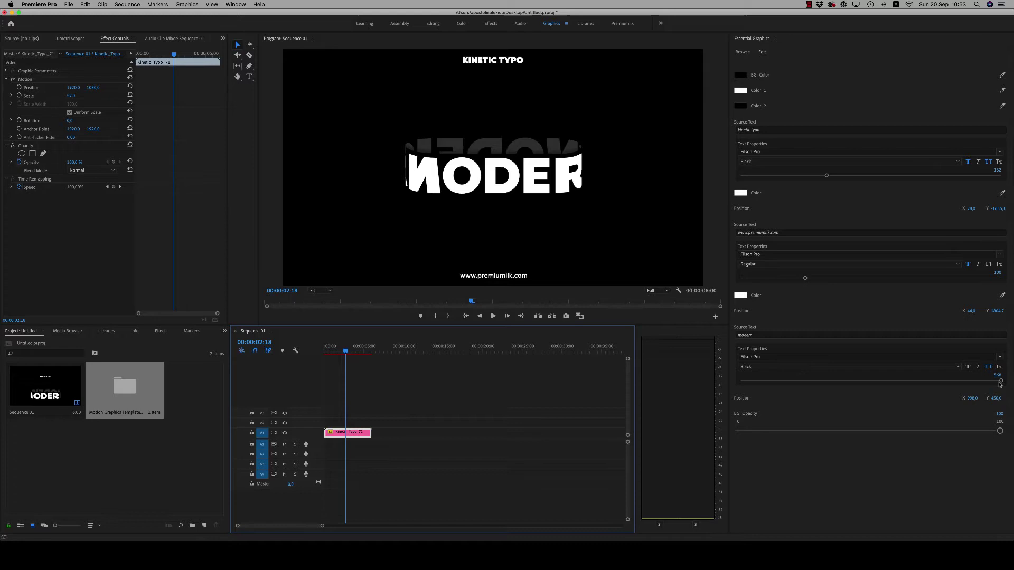
Step: Set the "modern" text's size to 400 and its Y position to 371, and preview the animation from the start
drag(1001, 381, 1001, 381)
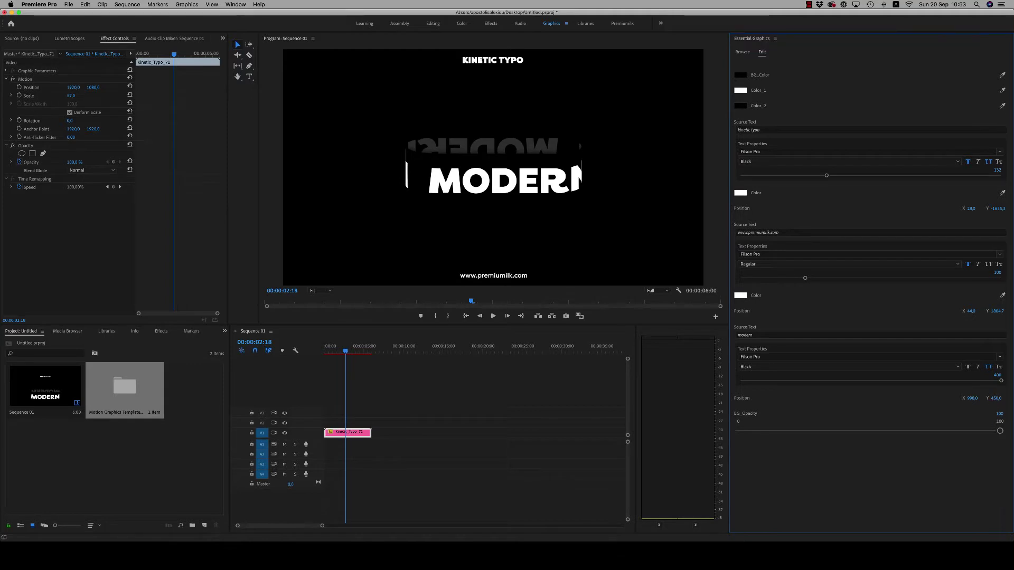
drag(995, 398, 989, 404)
drag(346, 349, 275, 350)
key(space)
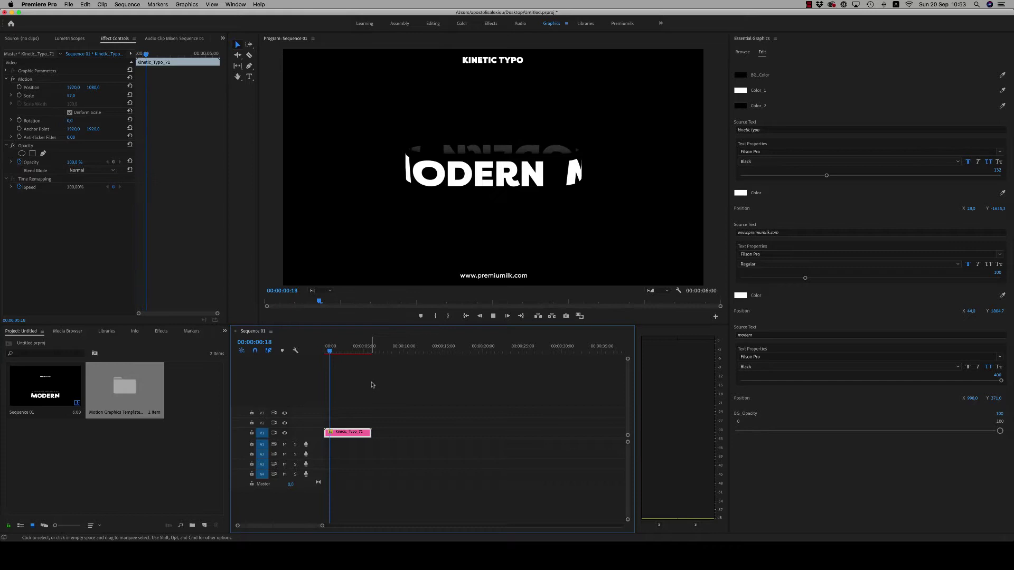
Step: Browse the Essential Graphics template thumbnails from Kinetic_Typo_1 through to Kinetic_Typo_86
click(742, 52)
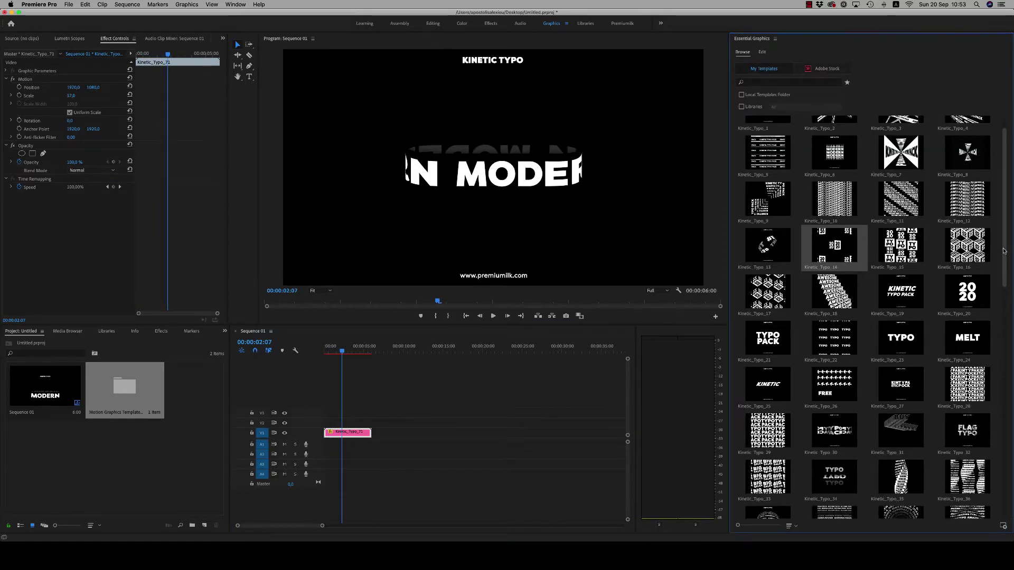
scroll(1005, 211, up, 2)
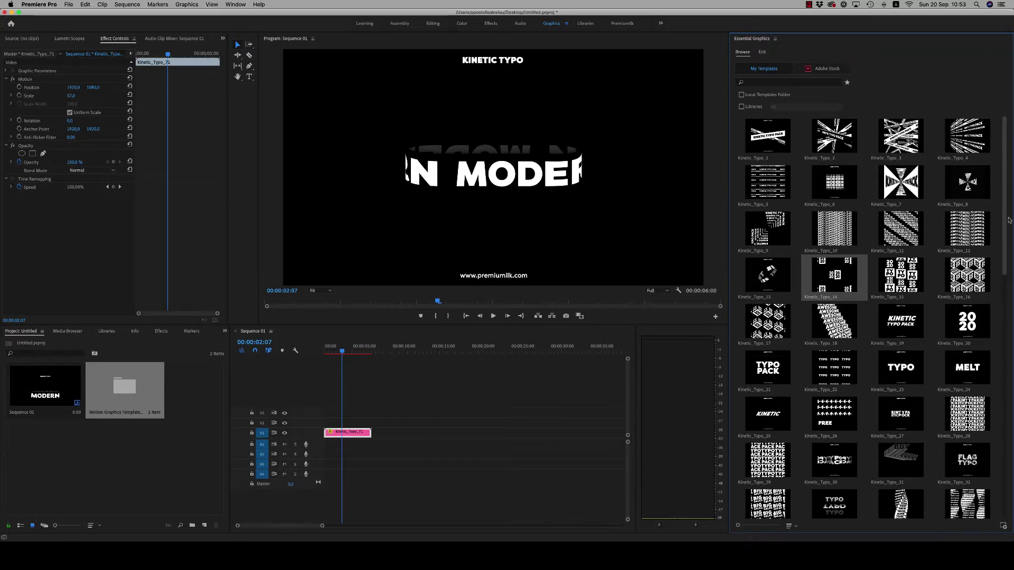
drag(1009, 220, 1007, 436)
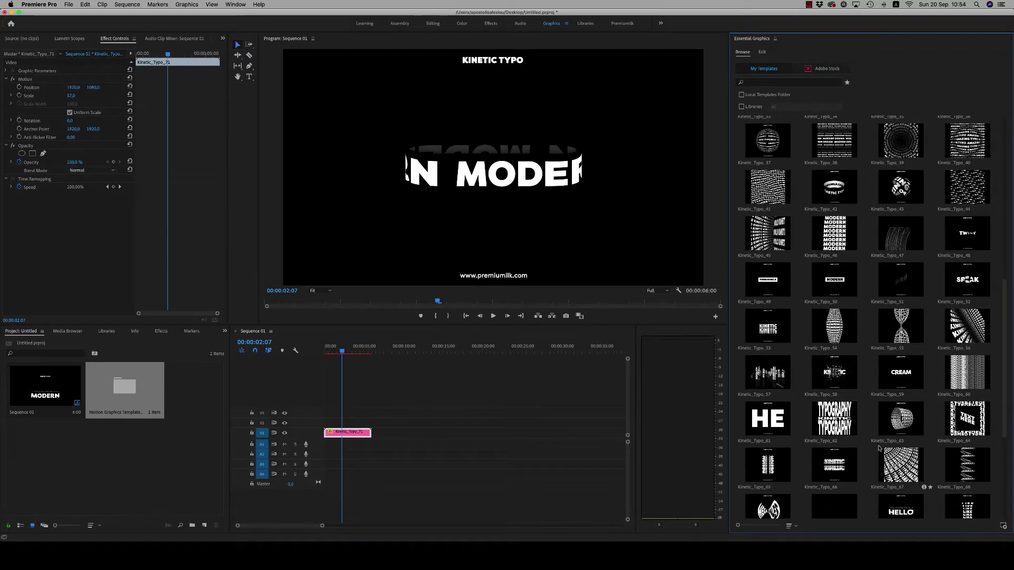
drag(1007, 400, 1007, 479)
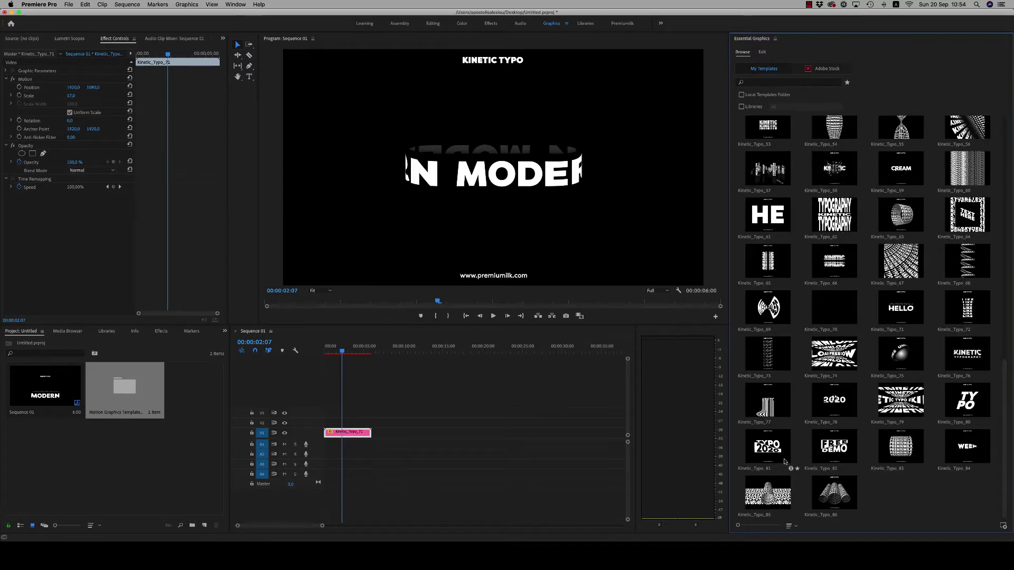
Step: Add the Kinetic_Typo_82 template to V1 after the Kinetic_Typo_71 clip and scale it down to fit the full layout in frame
drag(772, 451, 401, 422)
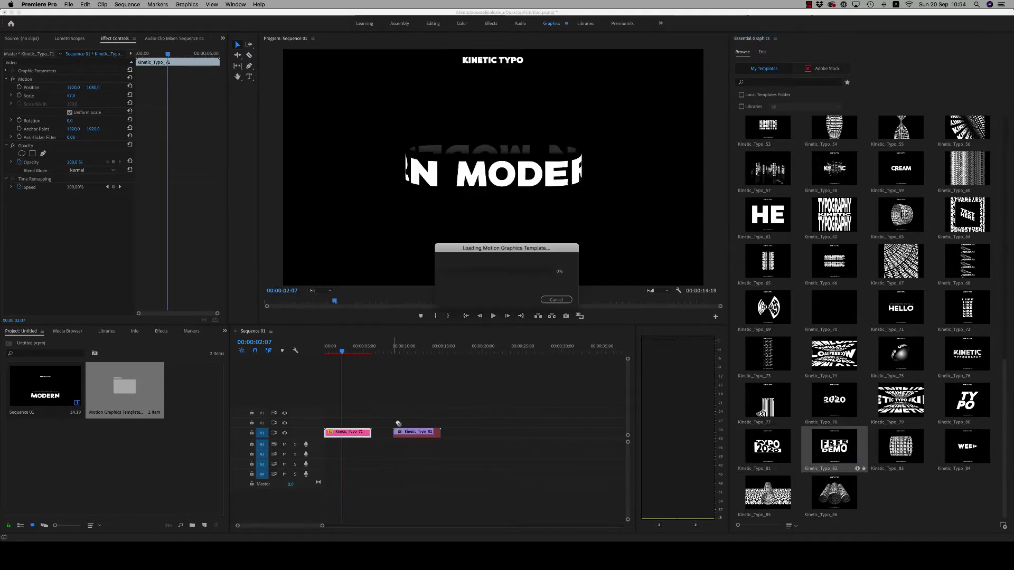
click(411, 434)
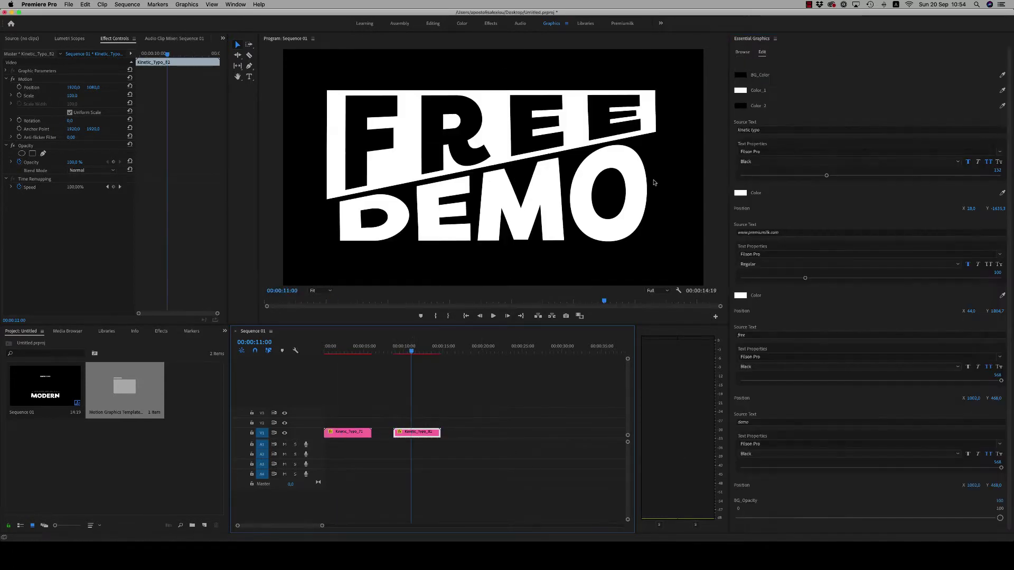
drag(71, 96, 47, 96)
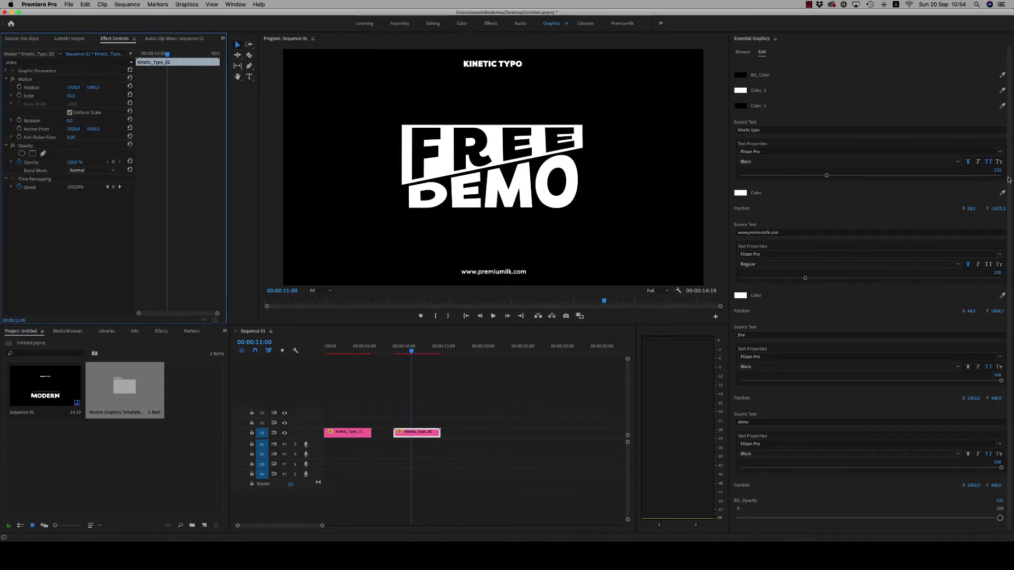
Step: Change the Kinetic_Typo_82 clip's Color_1 to a turquoise blue
click(741, 90)
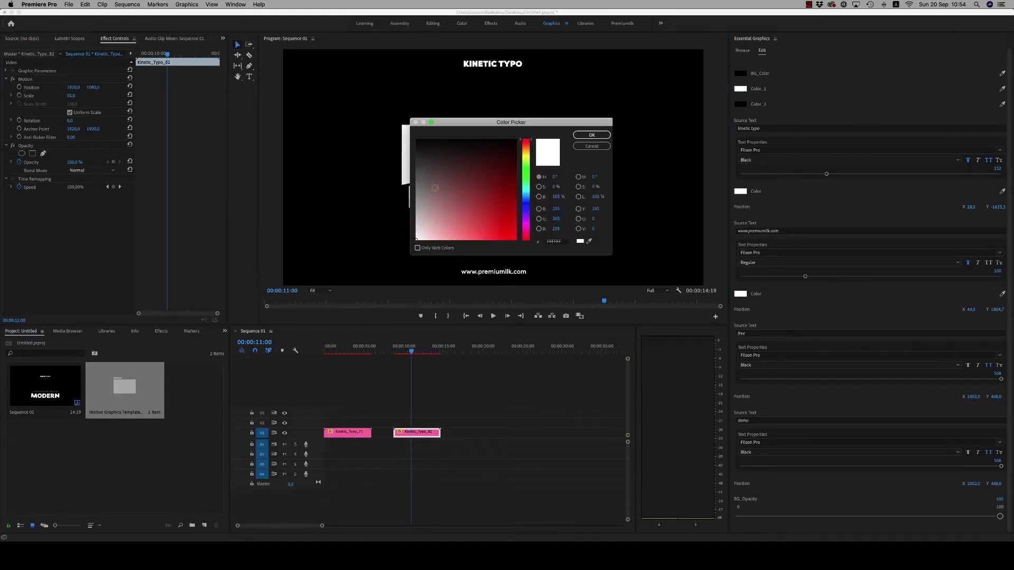
drag(531, 123, 783, 149)
click(780, 223)
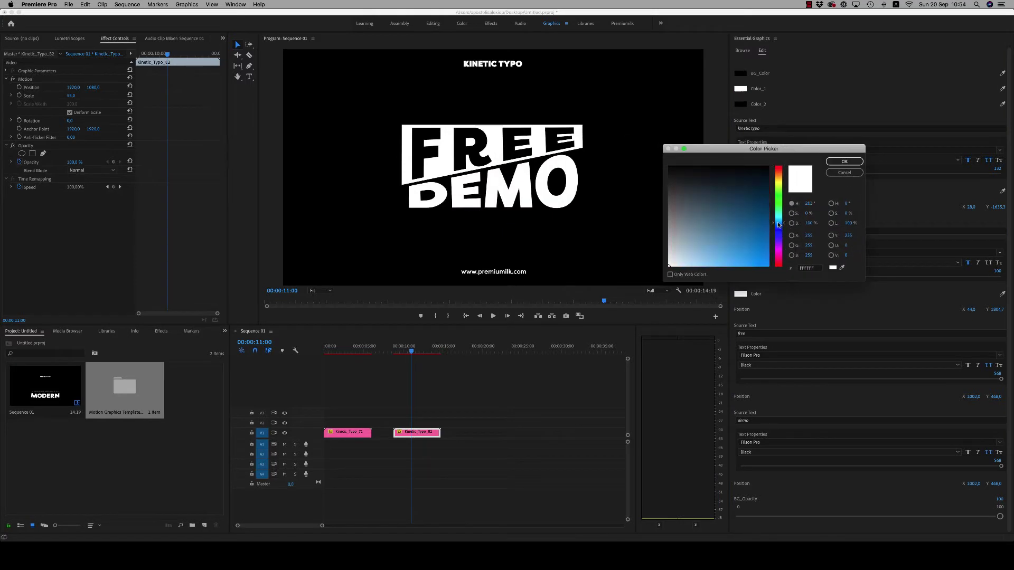
drag(758, 222, 778, 218)
click(845, 161)
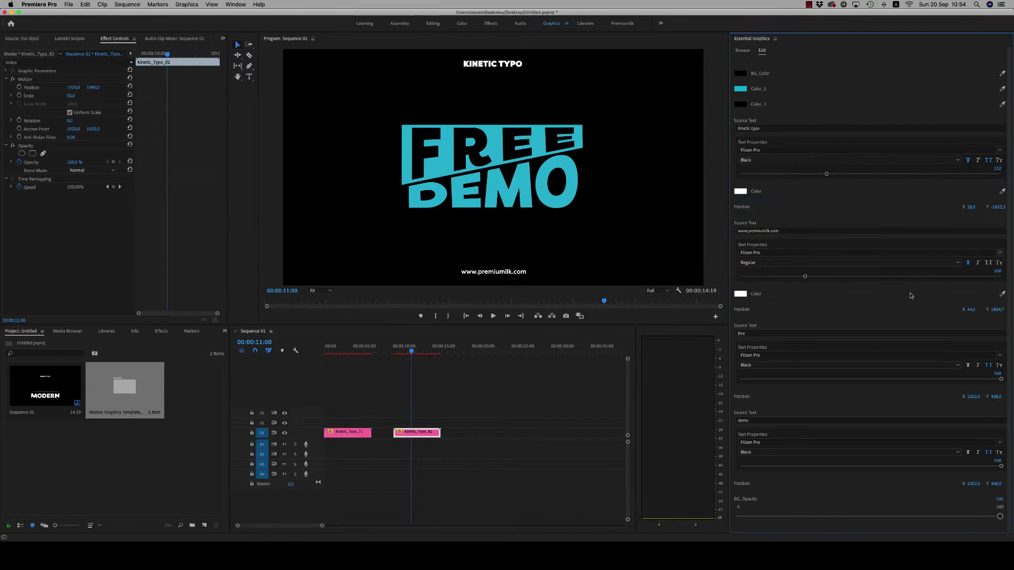
Step: Replace the source text "free" with "new" and the source text "demo" with "free"
click(757, 334)
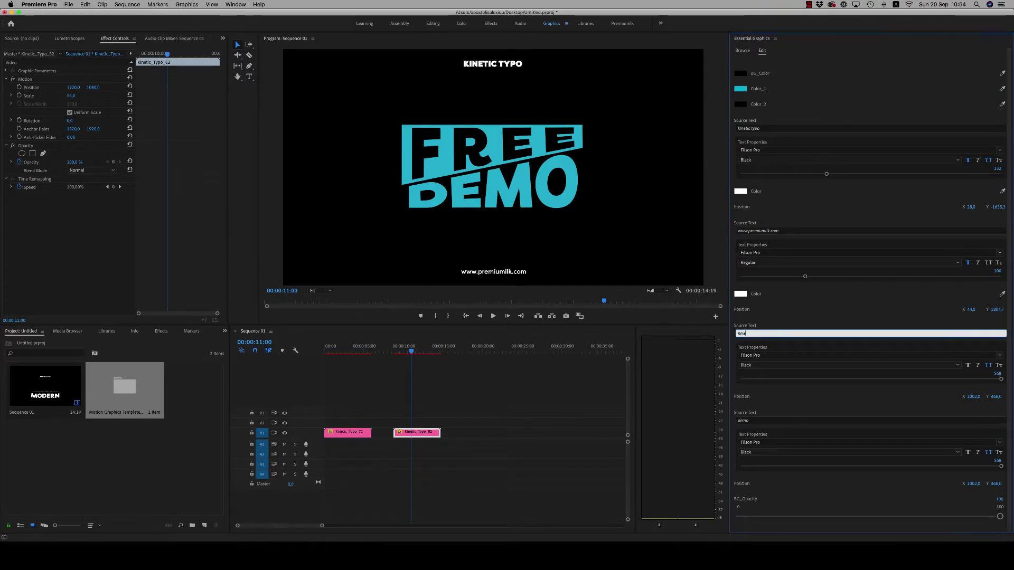
click(759, 420)
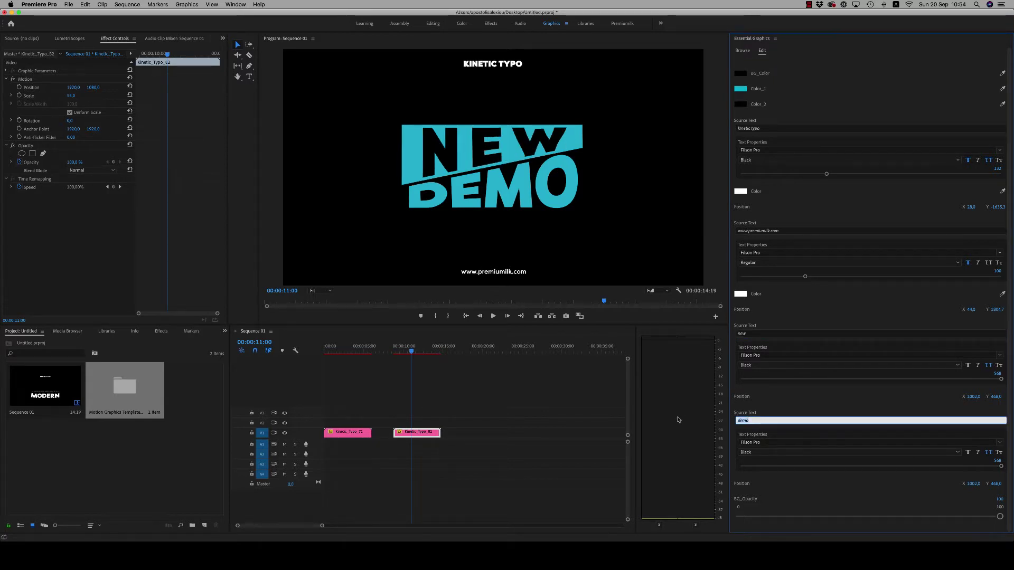
text(free)
click(787, 404)
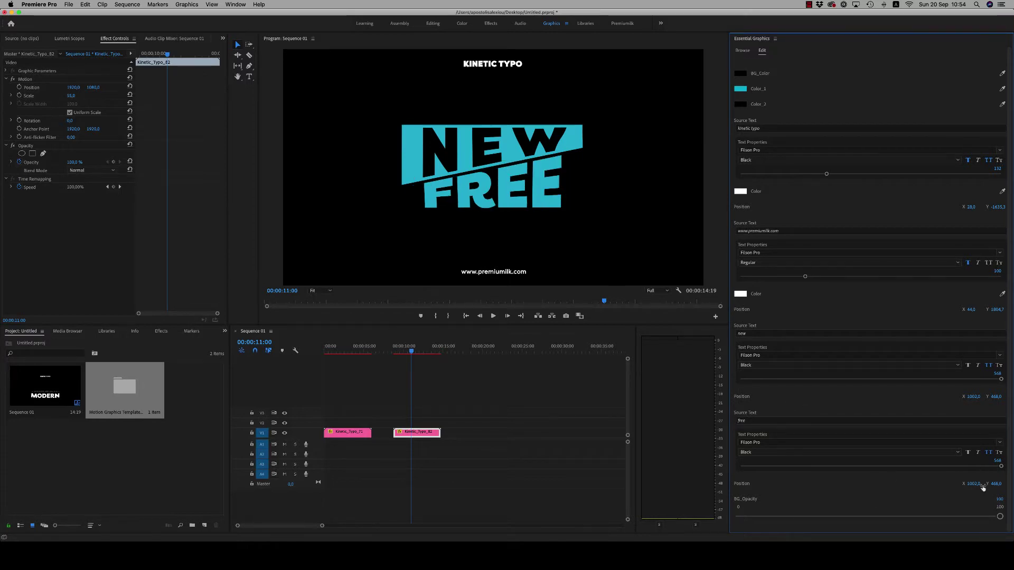
Step: Set the lower "free" line's size to 400 and move it up closer to the "new" line
mouse_move(1012, 467)
mouse_down()
mouse_move(967, 467)
mouse_move(1003, 468)
mouse_up()
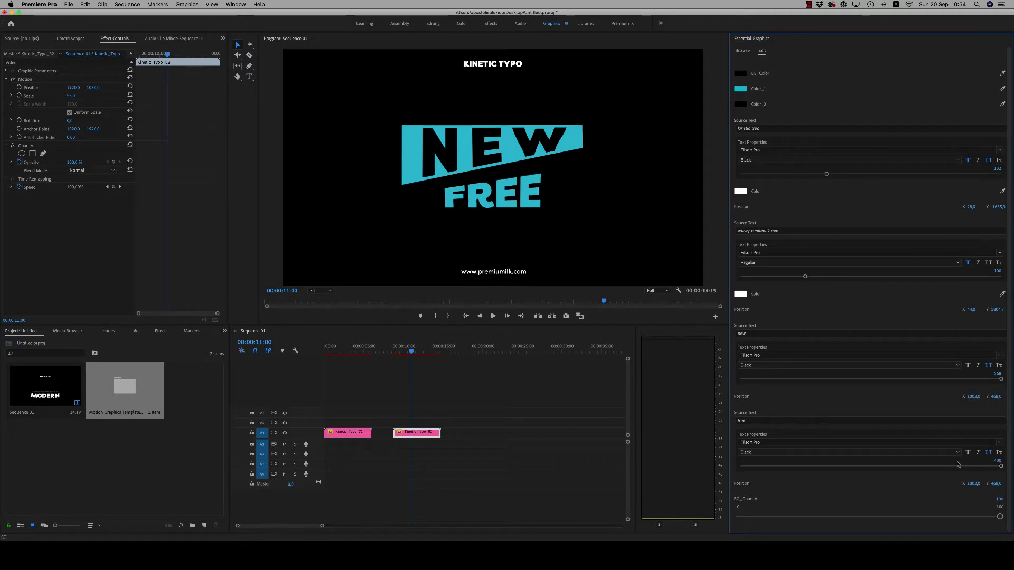
click(997, 443)
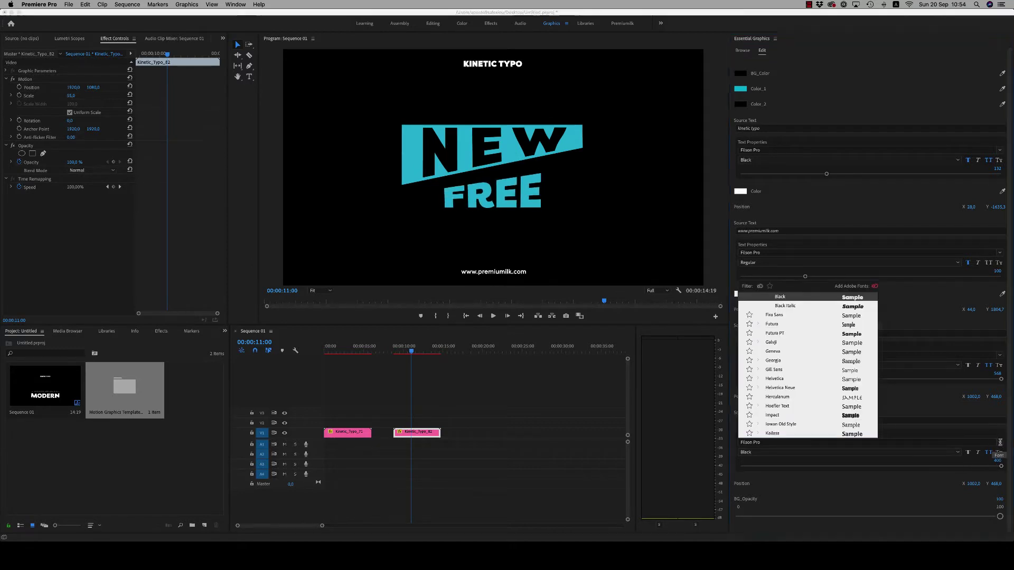
click(999, 443)
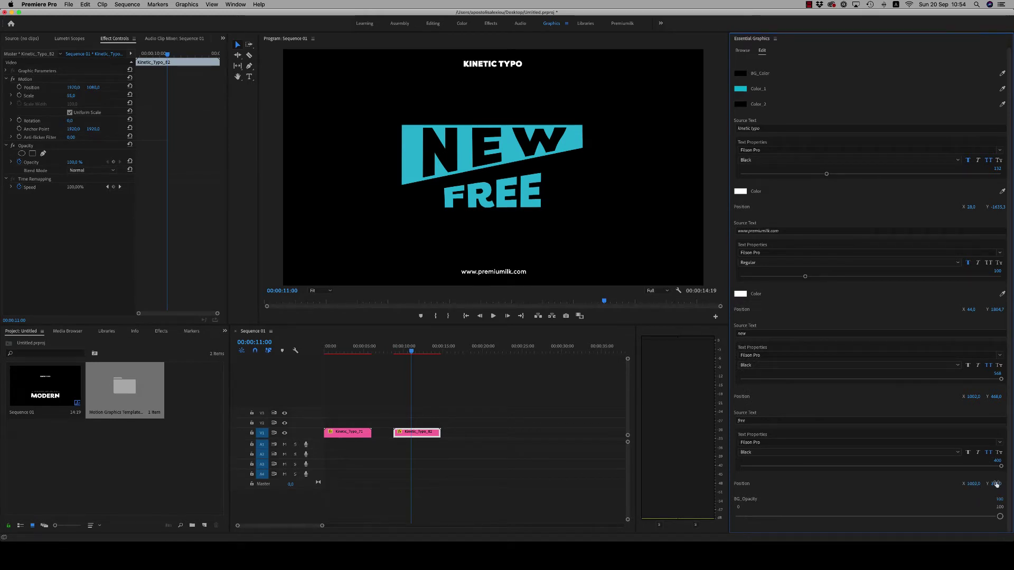
drag(997, 484, 953, 484)
Step: Play the Kinetic_Typo_82 clip from about 10:15 to check the resized lower line, and stop playback
click(409, 351)
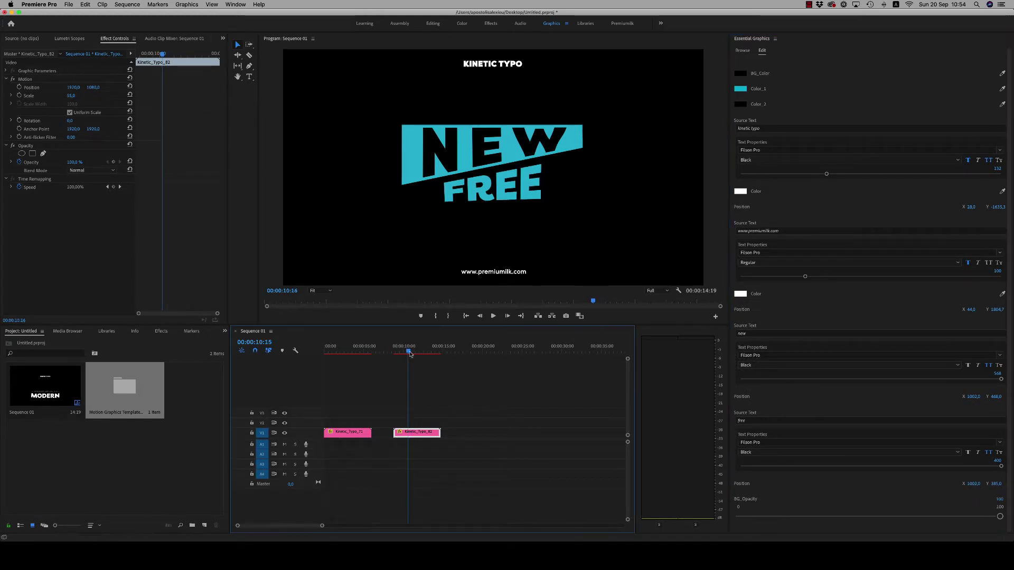
key(space)
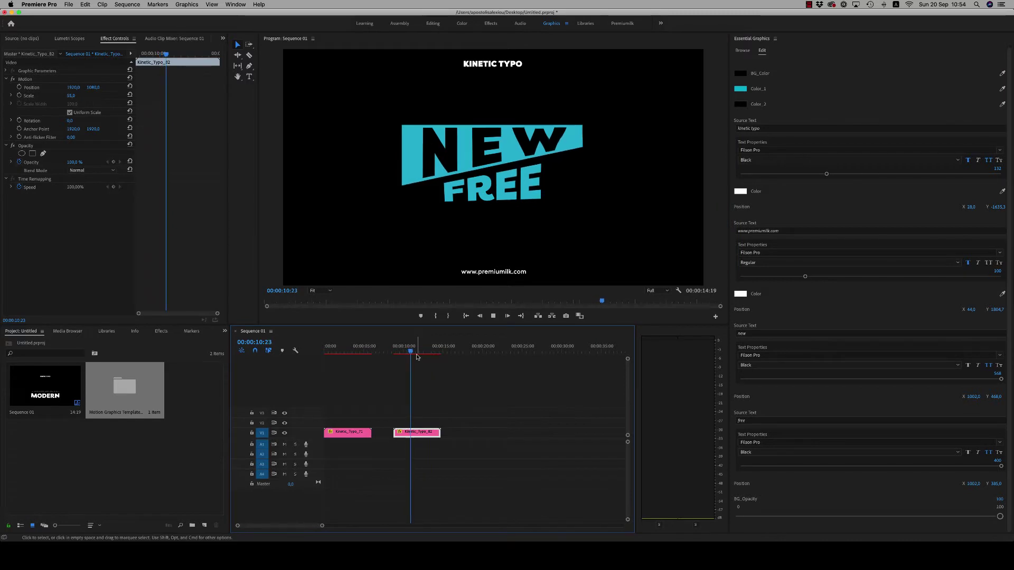
key(space)
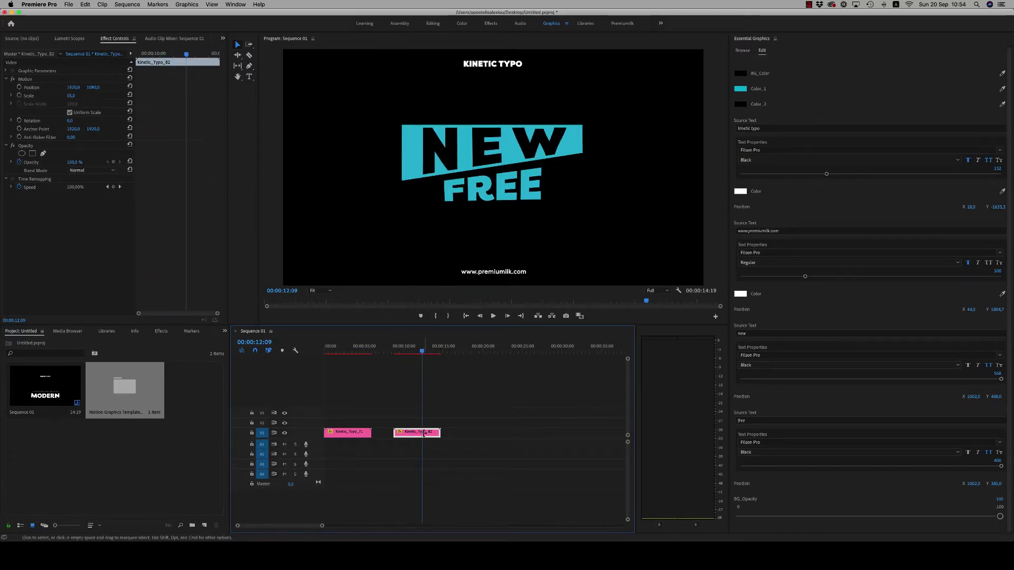
Step: Enlarge the lower "free" line to nearly the width of "new" and set its Y position to about 492
click(1008, 501)
drag(997, 461, 1009, 461)
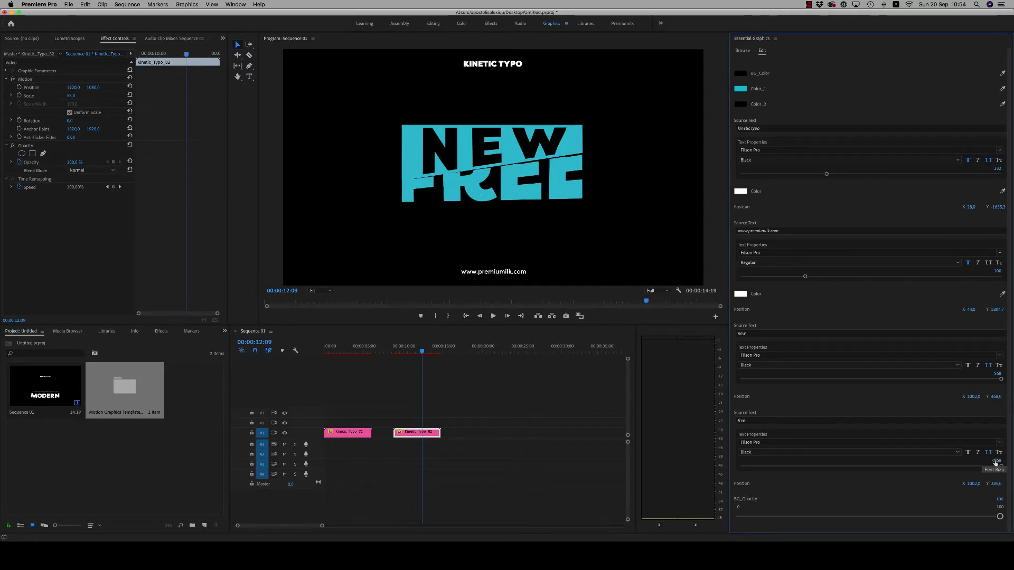
click(997, 460)
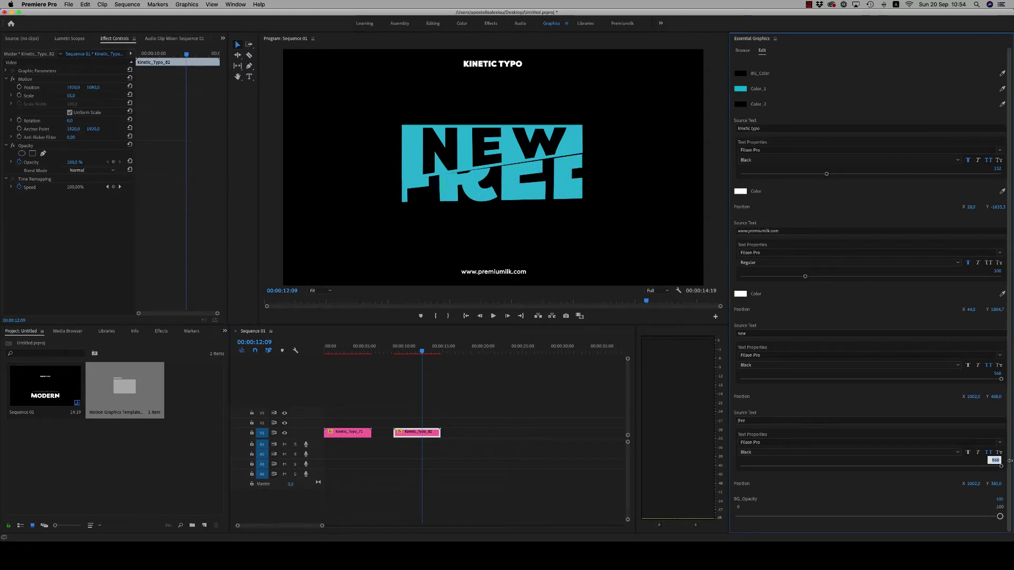
click(968, 453)
drag(996, 462, 995, 460)
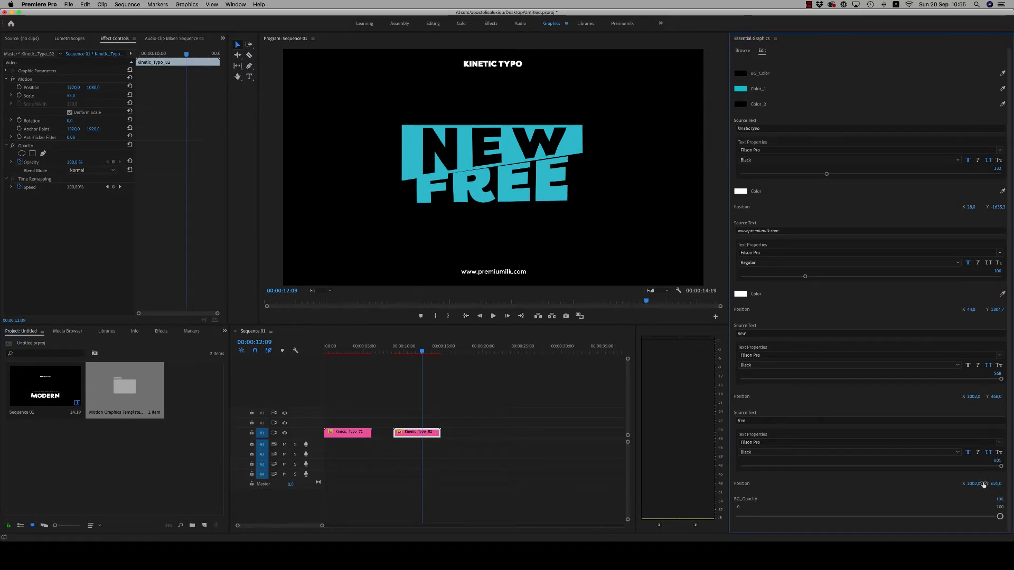
mouse_move(995, 484)
mouse_down()
mouse_move(976, 485)
mouse_move(997, 486)
mouse_up()
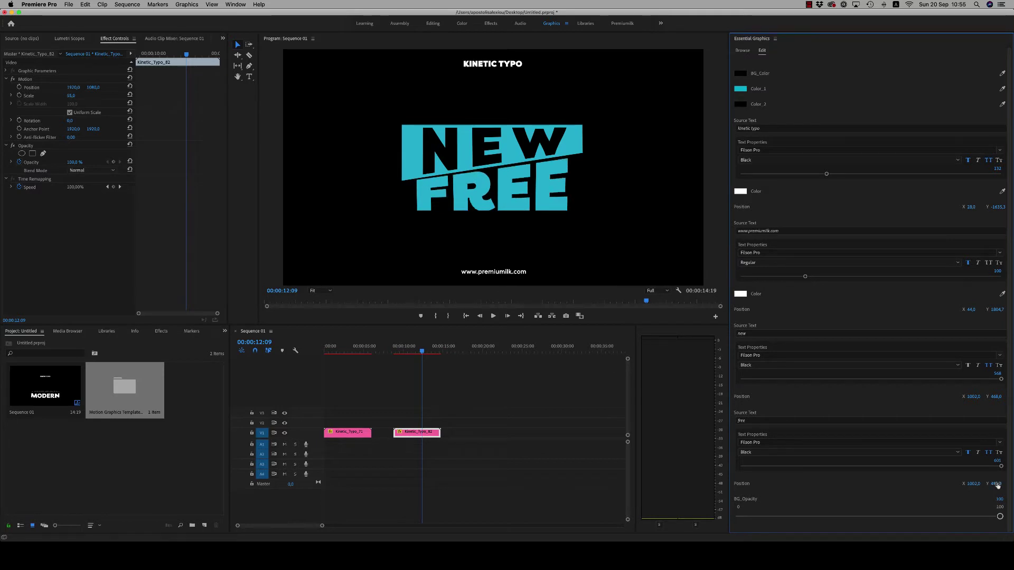
Step: Preview the adjusted "new free" animation from about 10:05 and return to browsing the template thumbnails
click(405, 350)
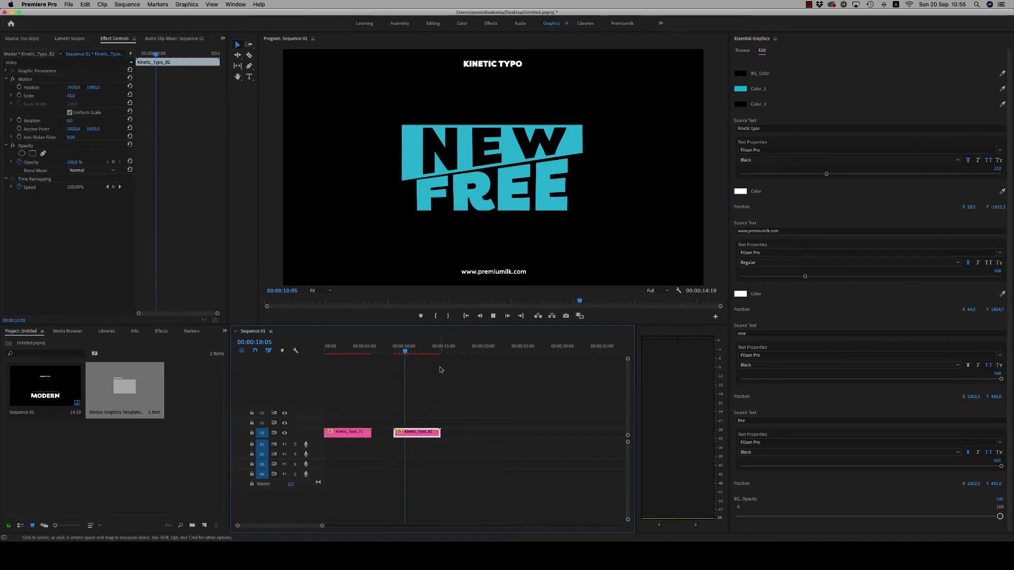
key(space)
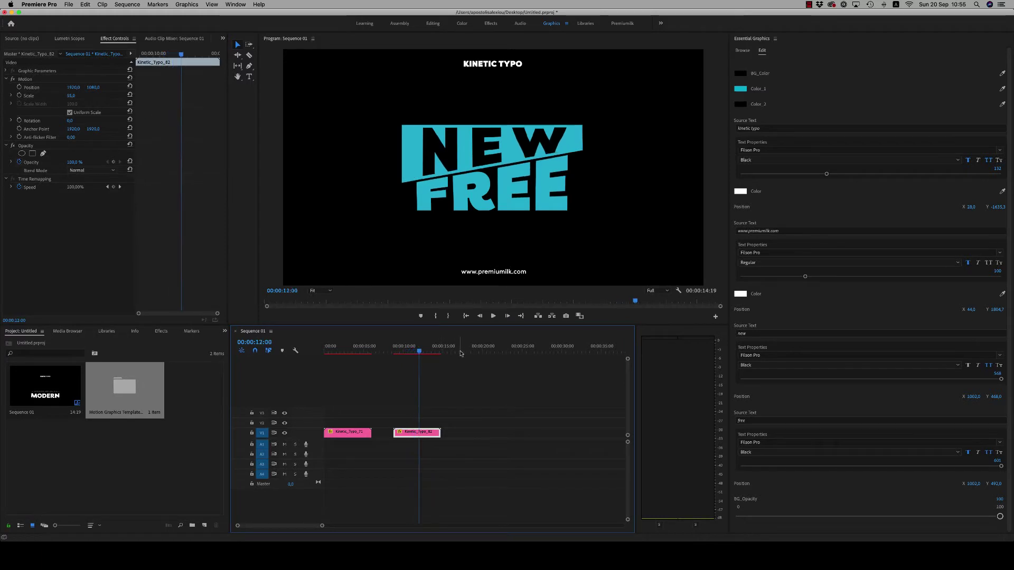
key(space)
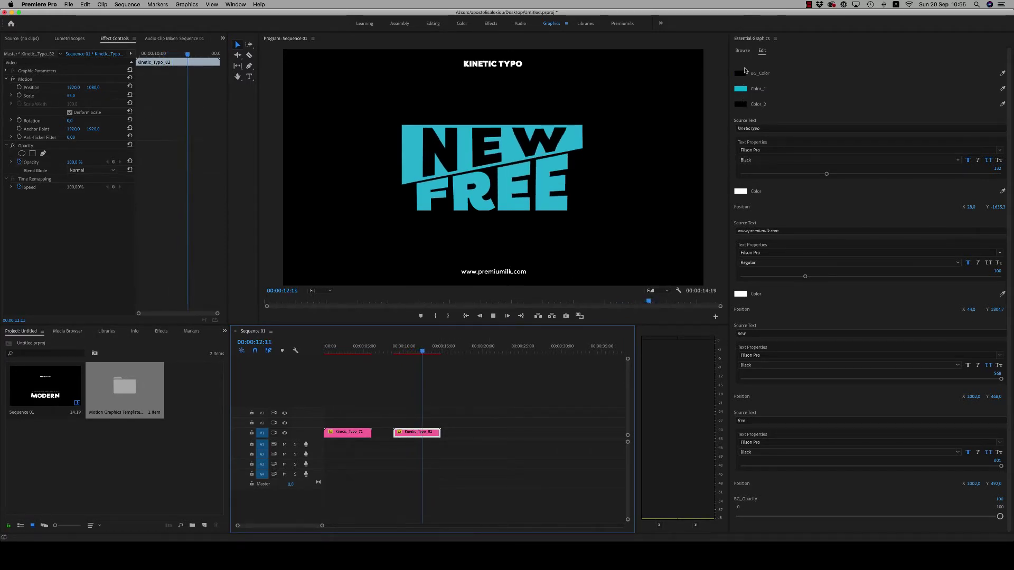
click(742, 50)
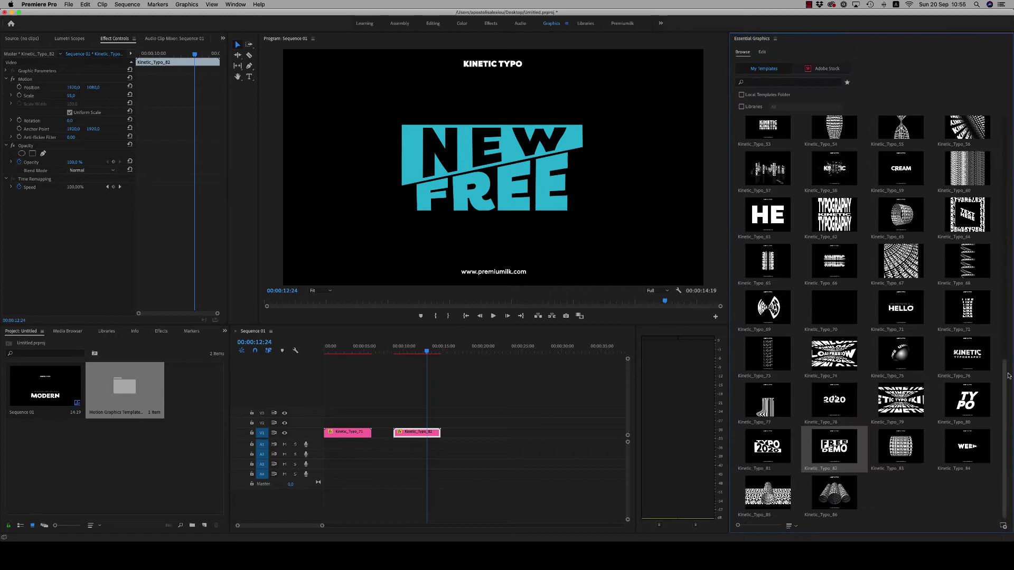
scroll(1006, 355, up, 2)
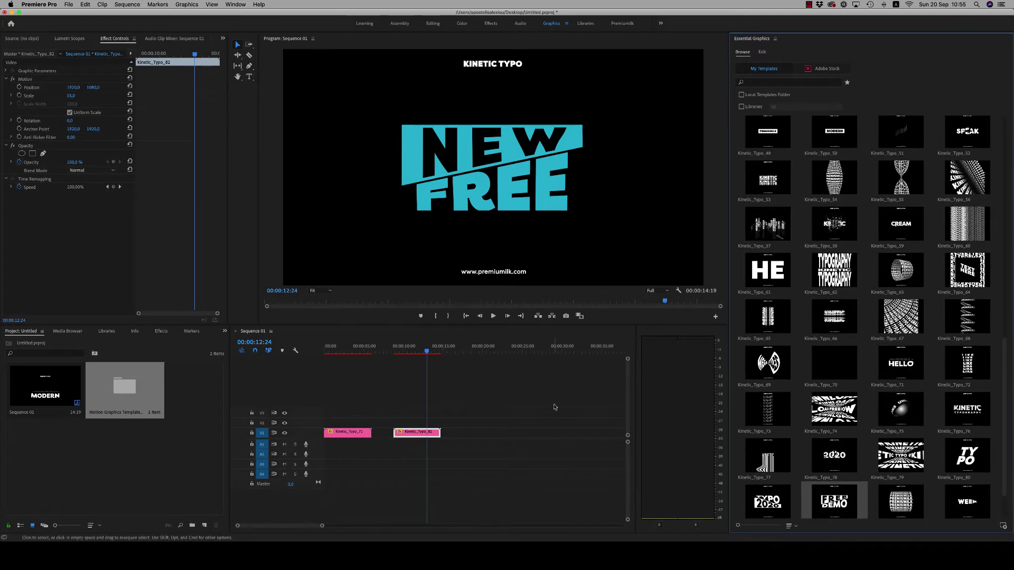
Step: Delete the Kinetic_Typo_82 and Kinetic_Typo_71 clips from the sequence
click(421, 446)
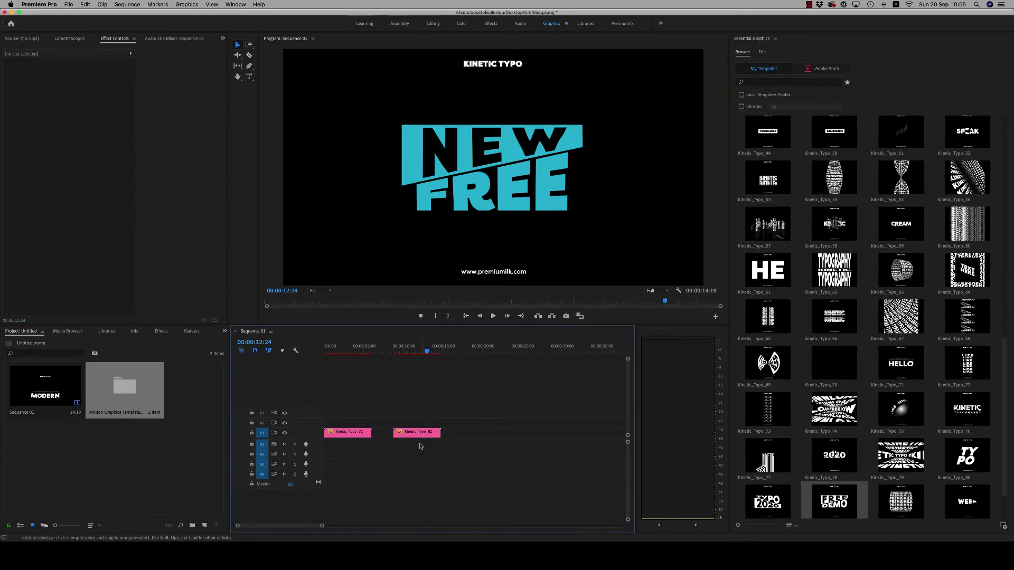
drag(416, 434, 393, 434)
drag(437, 418, 388, 447)
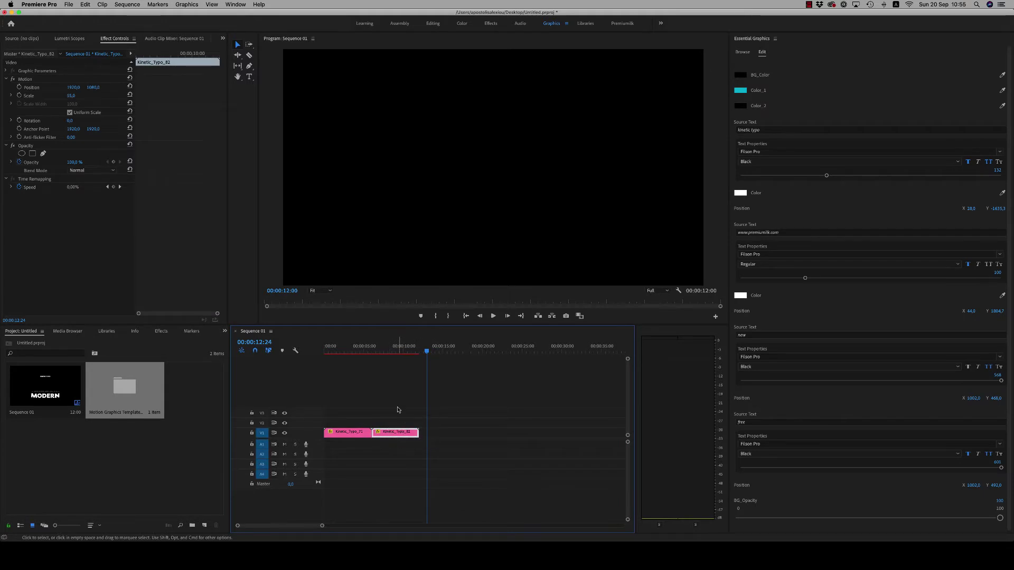
key(Delete)
mouse_move(336, 348)
mouse_down()
mouse_move(325, 349)
mouse_move(348, 351)
mouse_up()
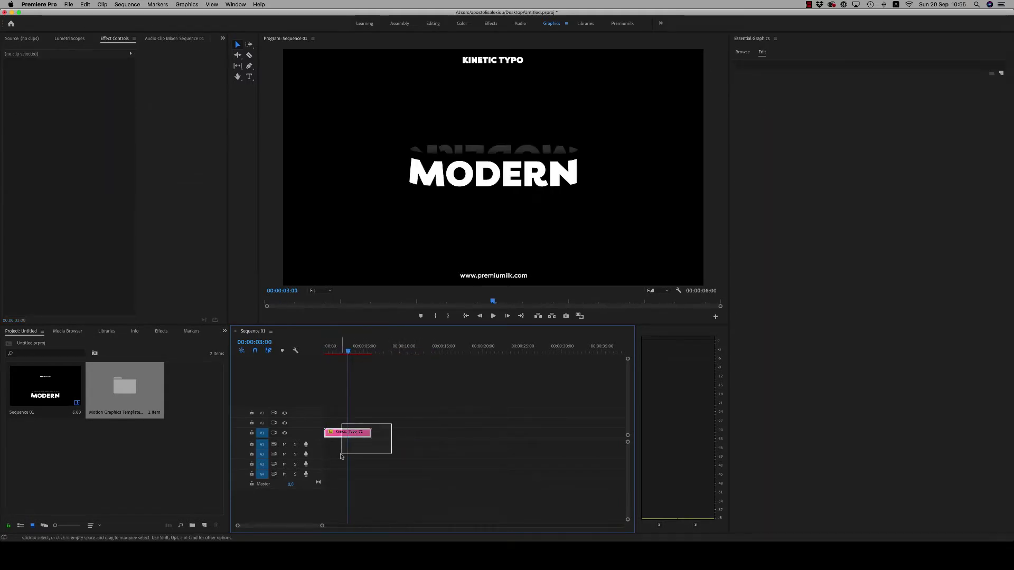
drag(341, 456, 342, 457)
key(Delete)
Step: Switch to Finder, view the PremiumBuilder_Installation document in the Kinetic_Typo_Pack Documentation folder, and close it
mouse_move(106, 566)
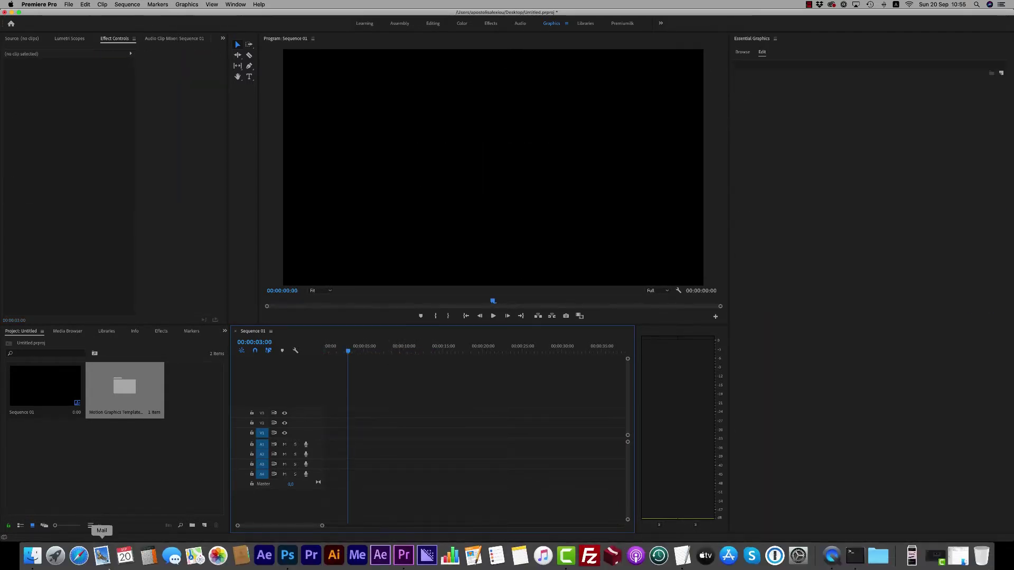
click(33, 556)
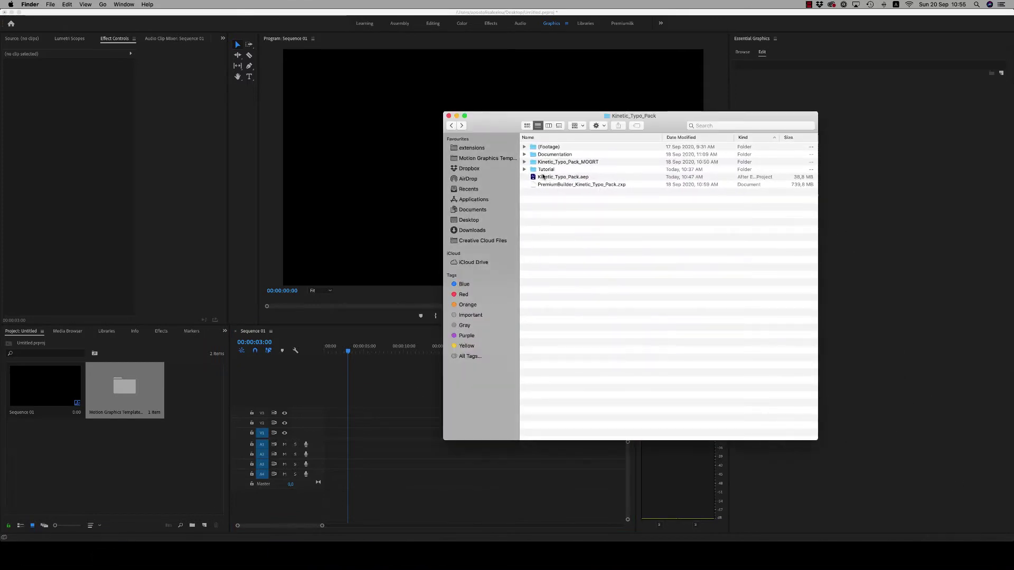
click(524, 163)
click(525, 162)
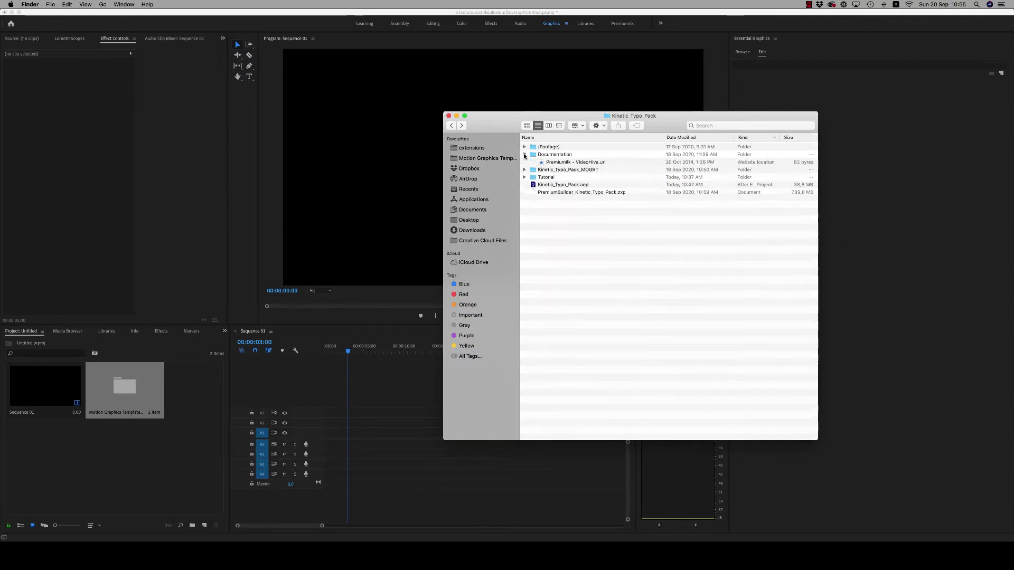
click(524, 155)
double_click(570, 169)
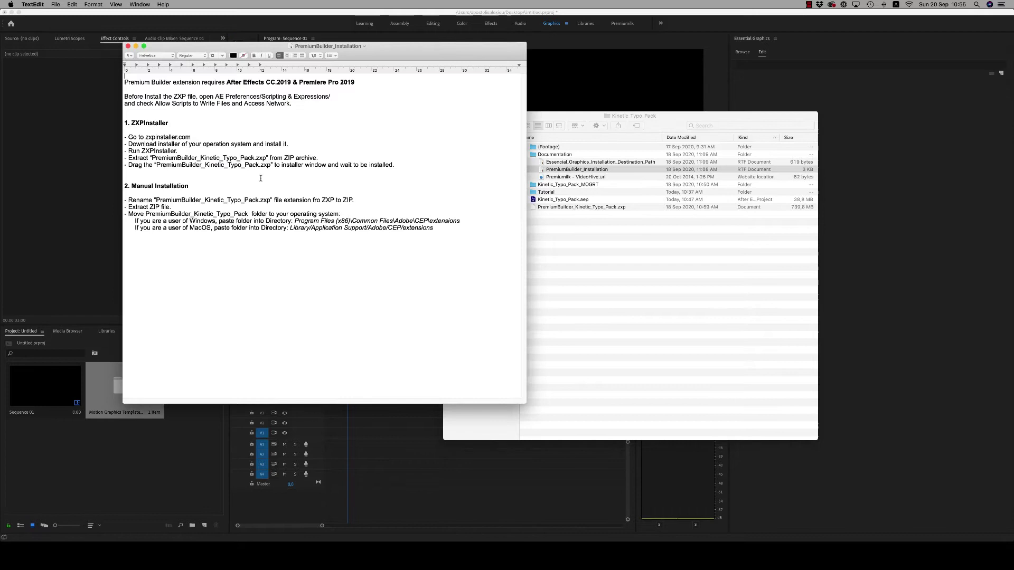
click(128, 47)
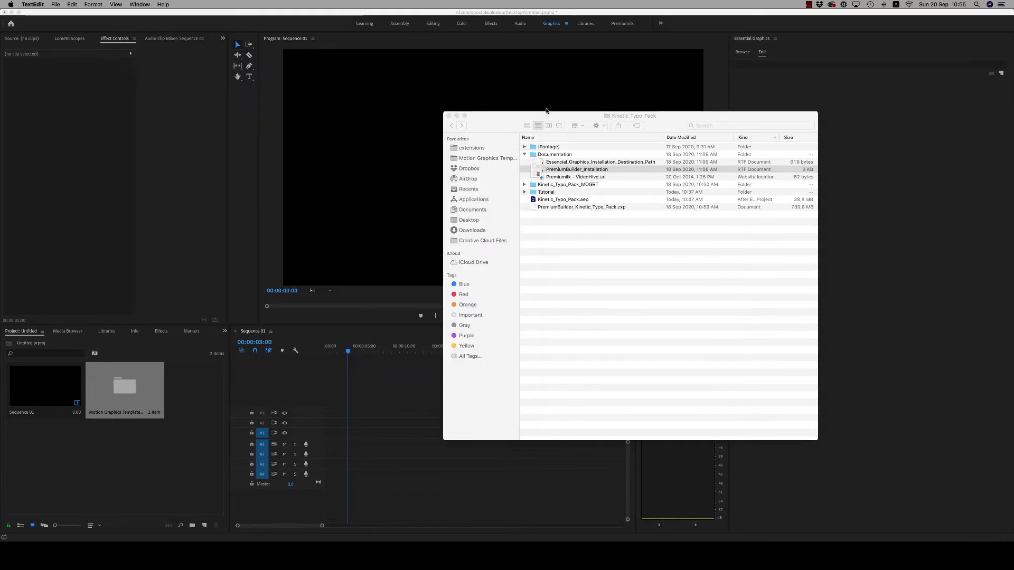
Step: Switch to ZXPInstaller and install PremiumBuilder_Kinetic_Typo_Pack.zxp from the Kinetic_Typo_Pack folder, authorising the change with the account password
drag(692, 117, 810, 108)
click(643, 147)
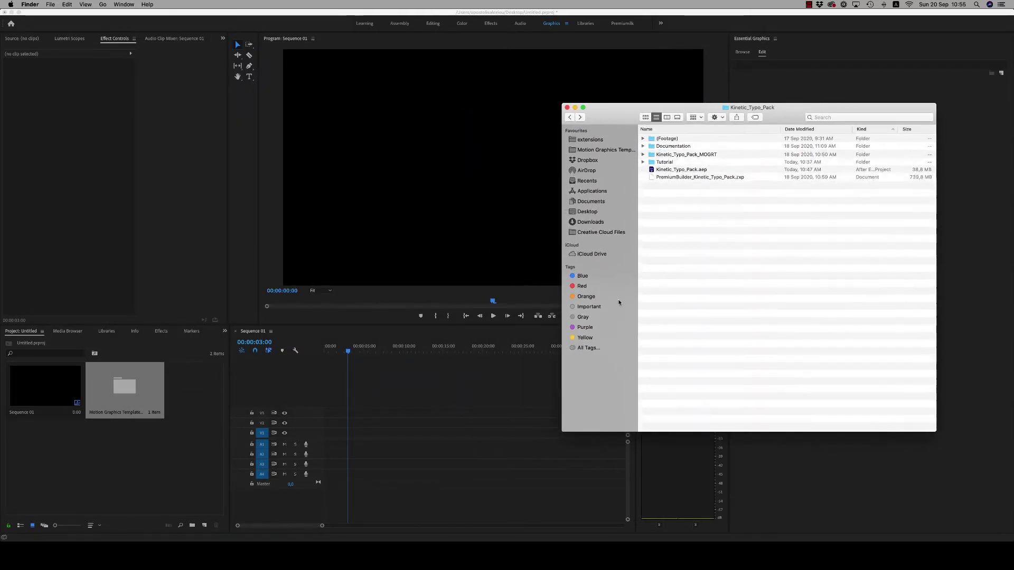
click(627, 561)
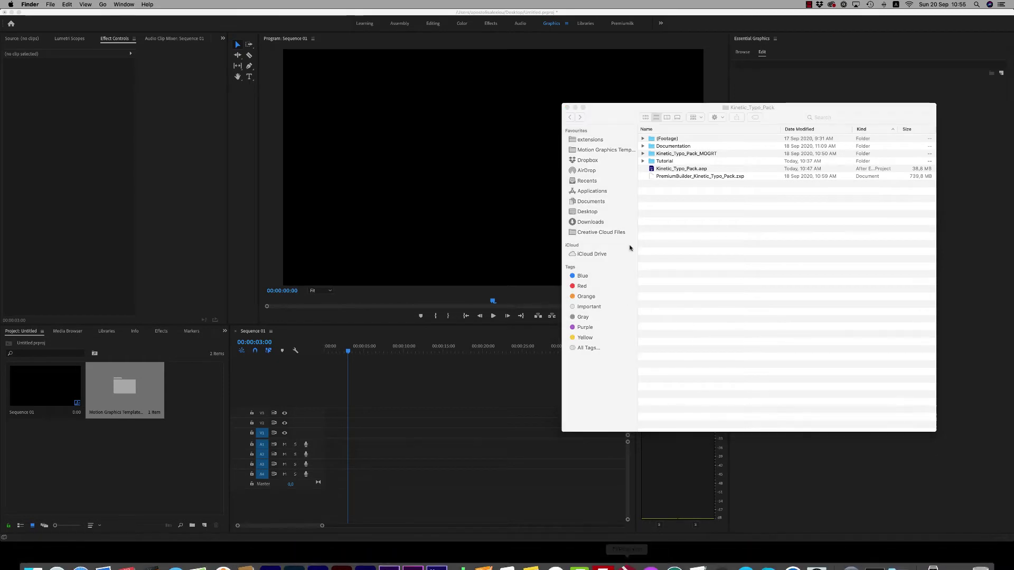
click(697, 232)
drag(707, 178, 402, 158)
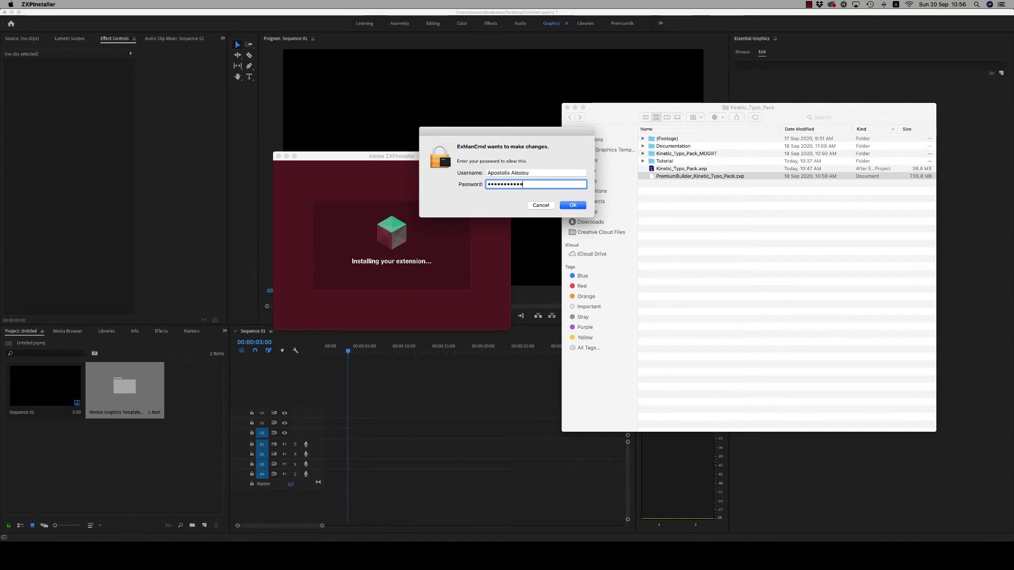
key(Return)
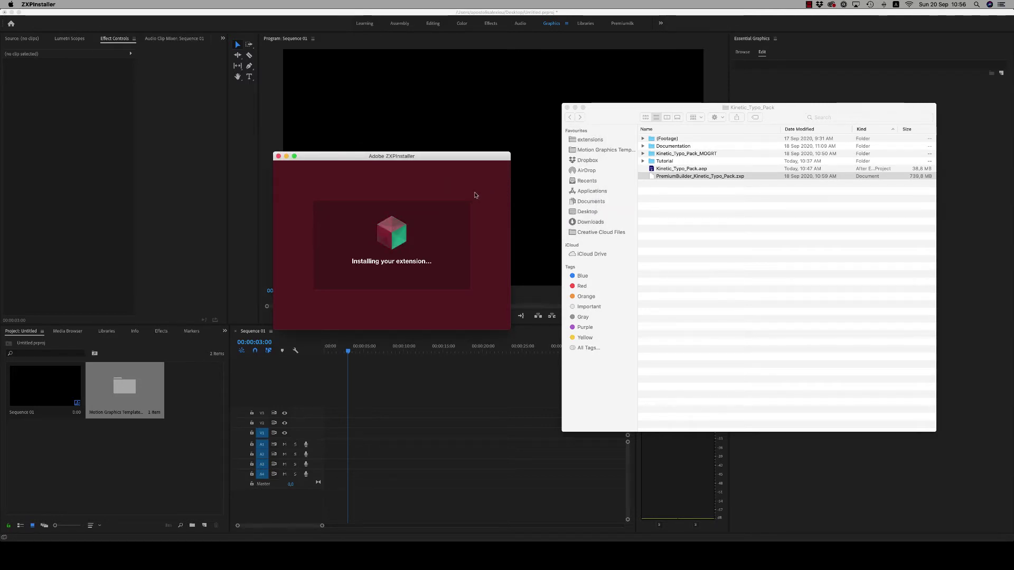
Step: Minimise the Kinetic_Typo_Pack folder window and close ZXPInstaller to return to Premiere Pro
click(653, 185)
click(575, 107)
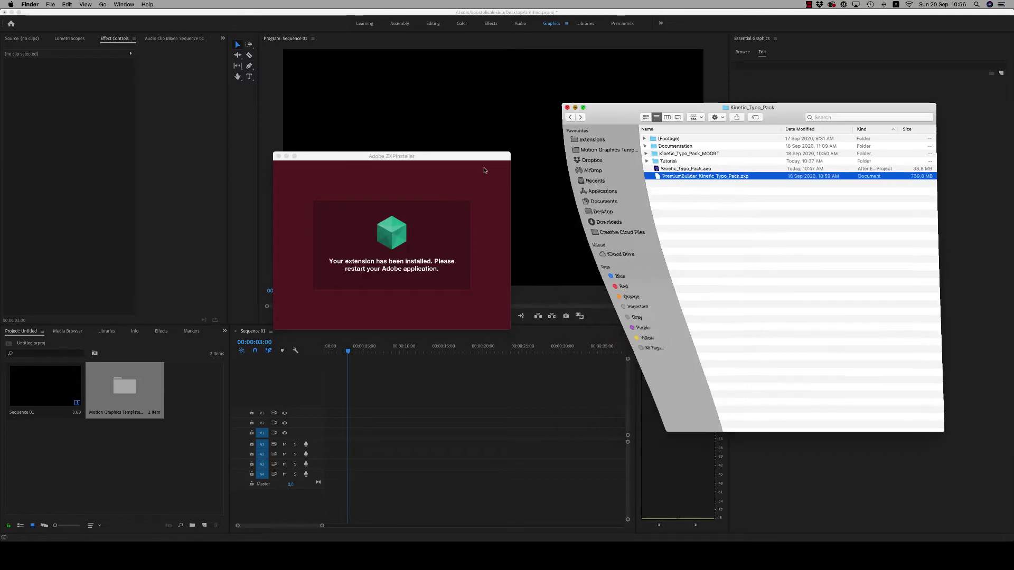
click(278, 156)
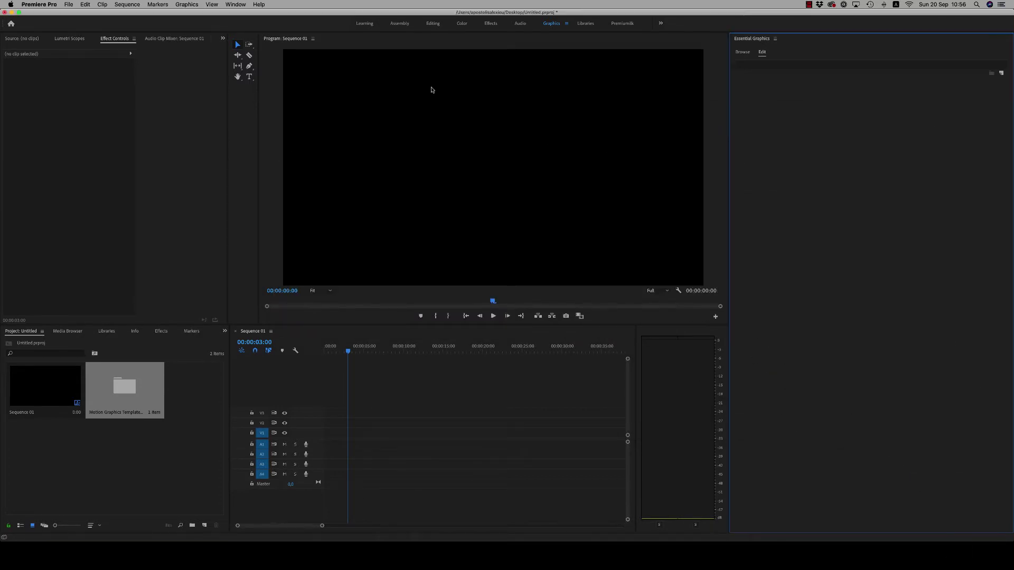
Step: Open the Premium Builder Kinetic Typo Pack extension and display the templates in its Kinetic Vol folder
click(228, 5)
mouse_move(257, 34)
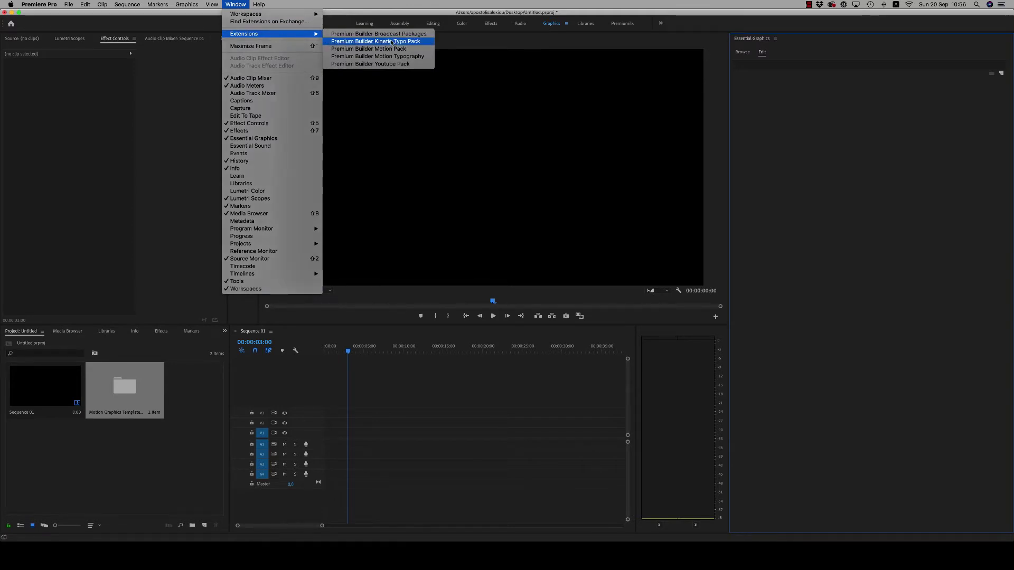
click(372, 41)
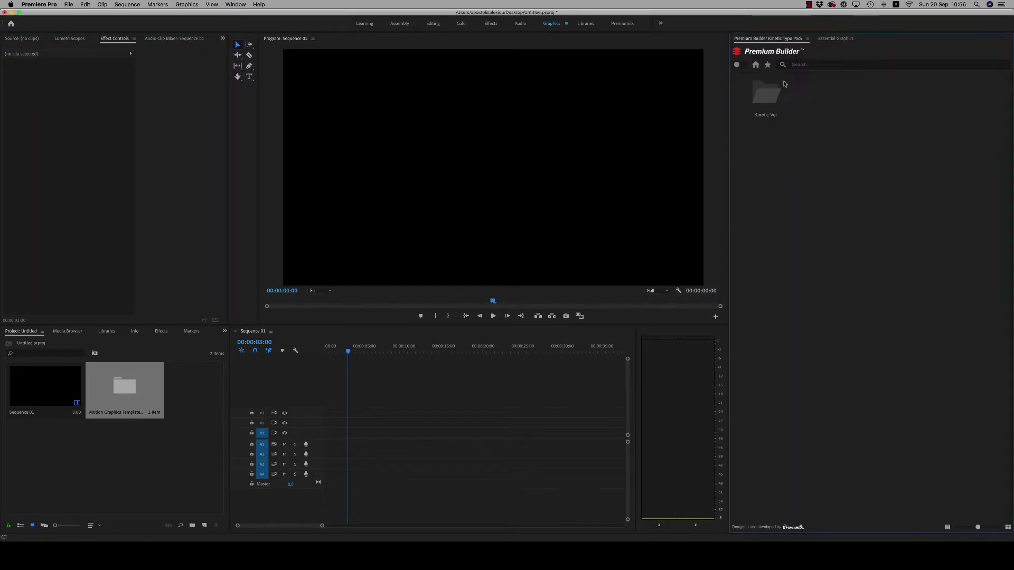
double_click(767, 103)
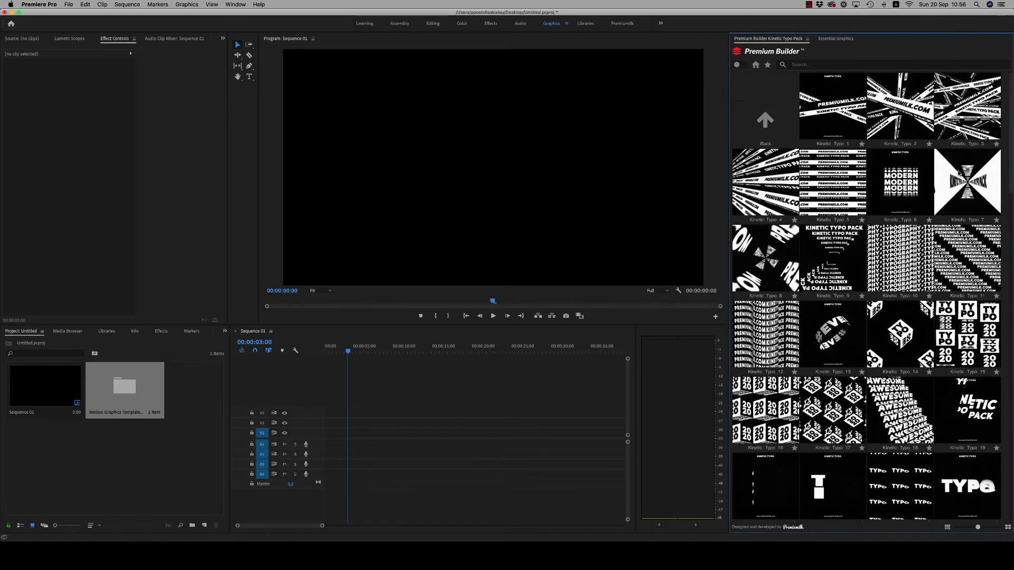
Step: Add the Kinetic_Typo_48 "TWIST" template to the sequence at 00:00:03:00 and preview its animation
drag(1009, 176, 1006, 389)
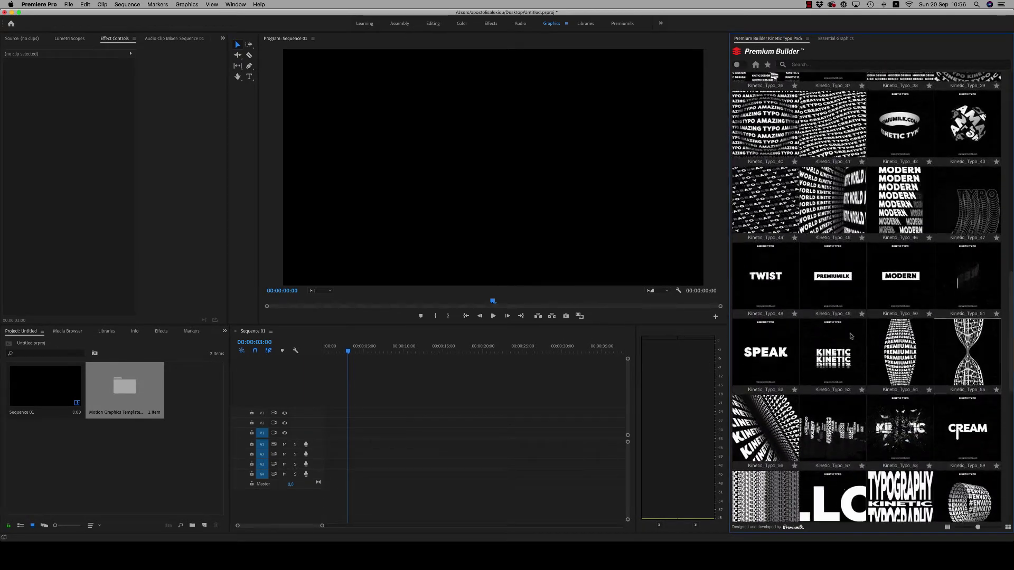
click(768, 291)
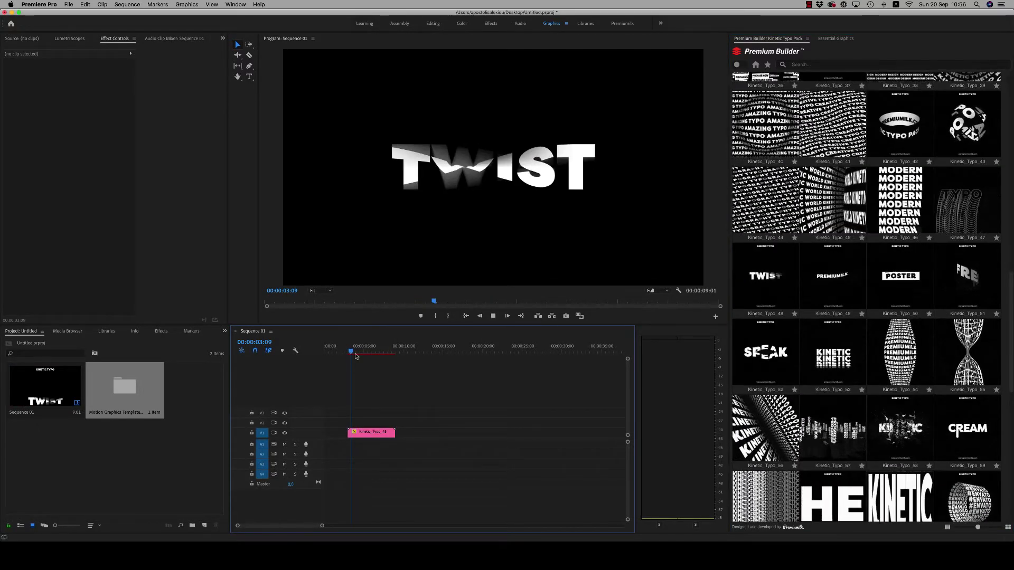
key(space)
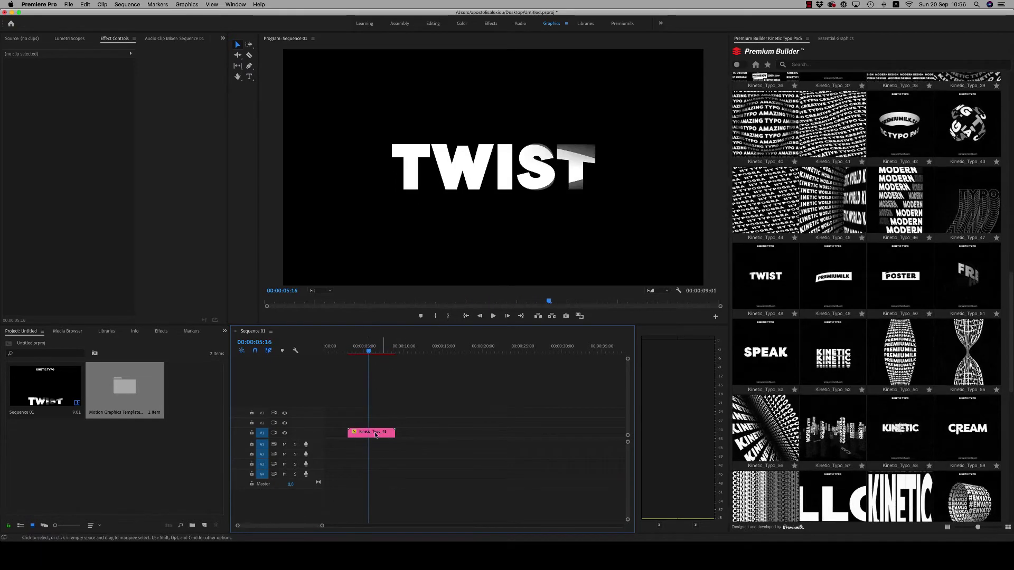
Step: Move the Kinetic_Typo_48 clip to the start of the sequence and park the playhead at 00:00:02:13
click(352, 434)
drag(351, 434, 327, 434)
click(343, 347)
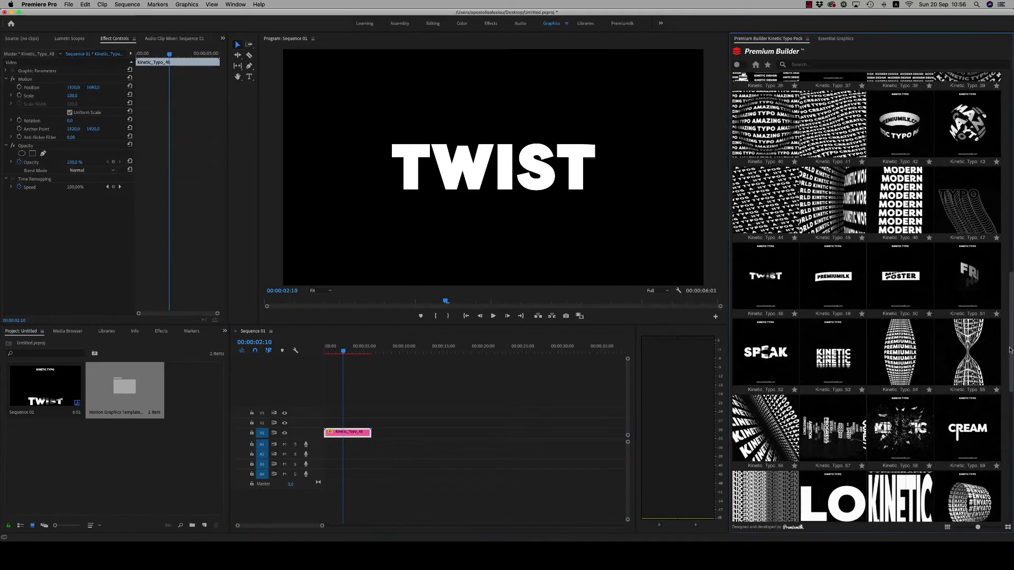
drag(1009, 281, 1010, 461)
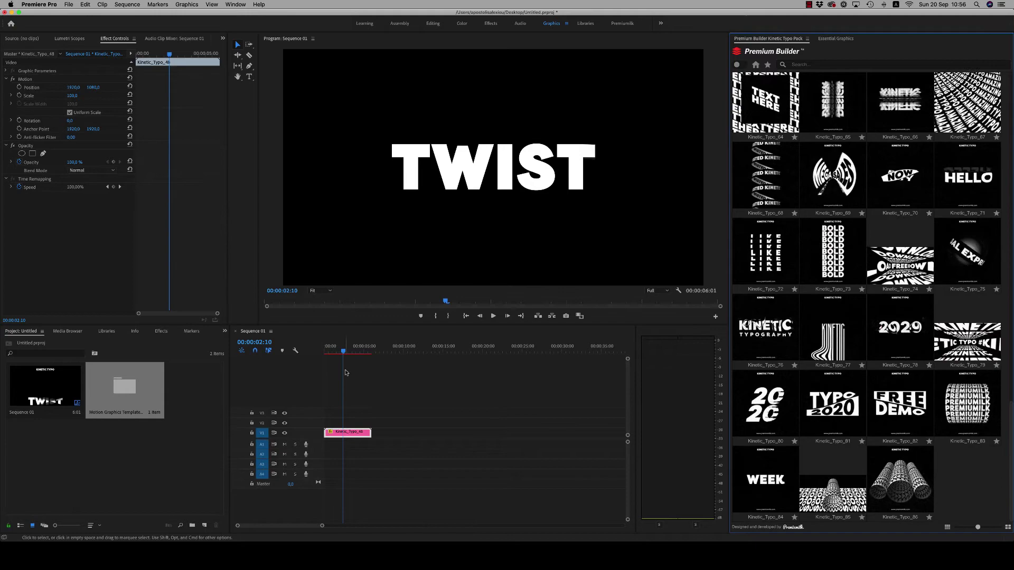
drag(345, 355, 345, 354)
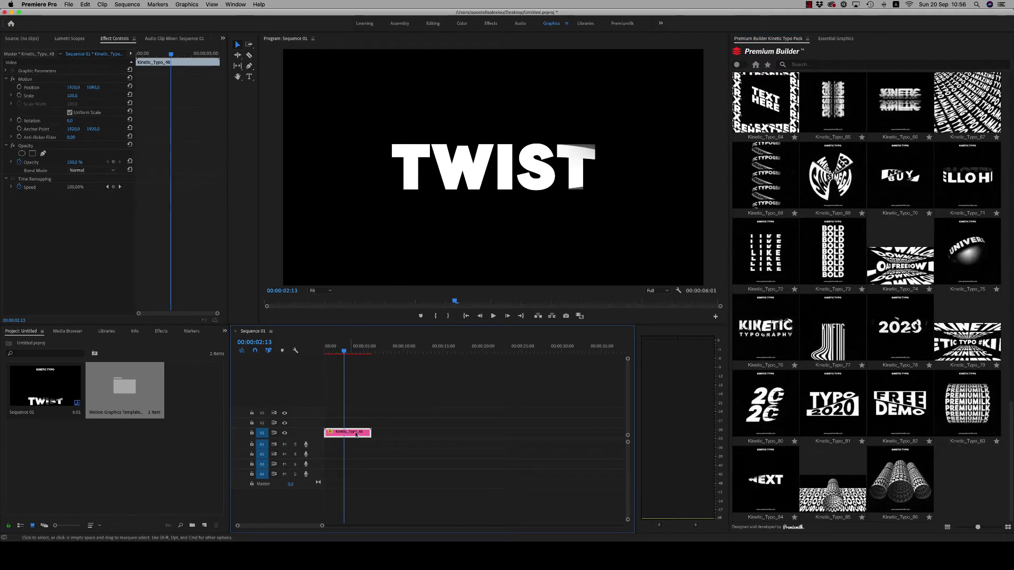
Step: Replace the "twist" source text of the Kinetic_Typo_48 clip with "kinetic" in Essential Graphics
click(836, 39)
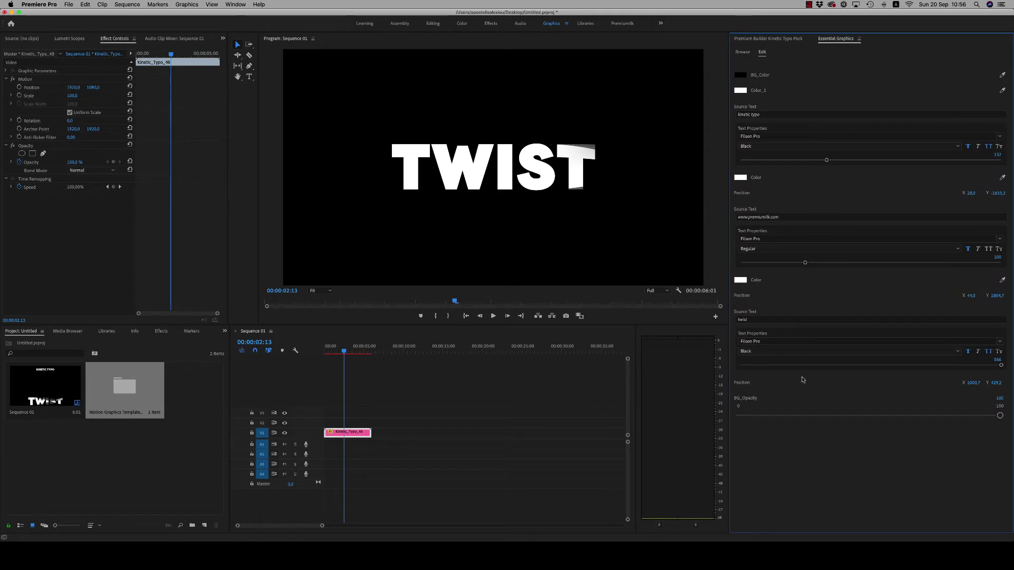
click(743, 319)
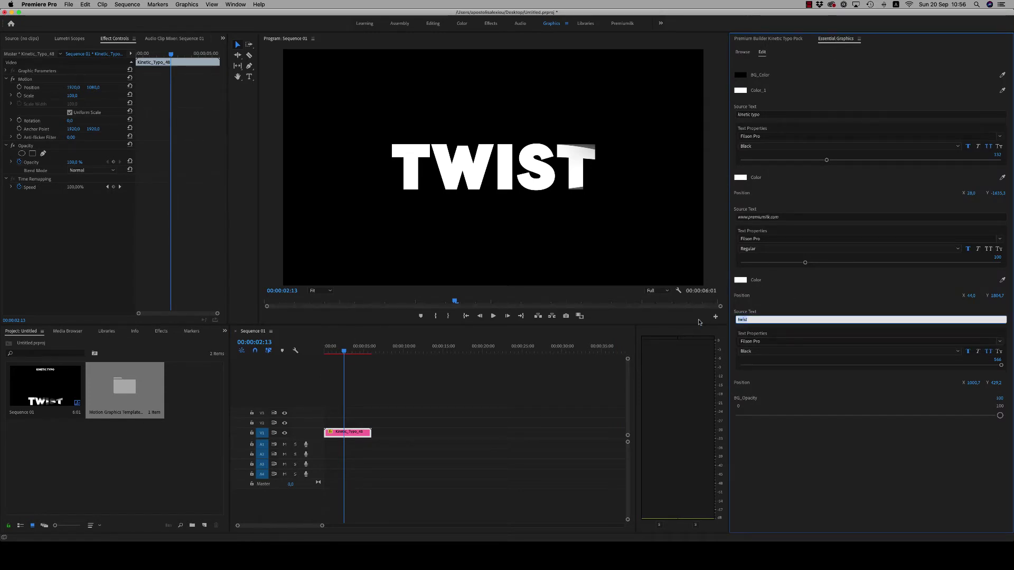
text(kinetic)
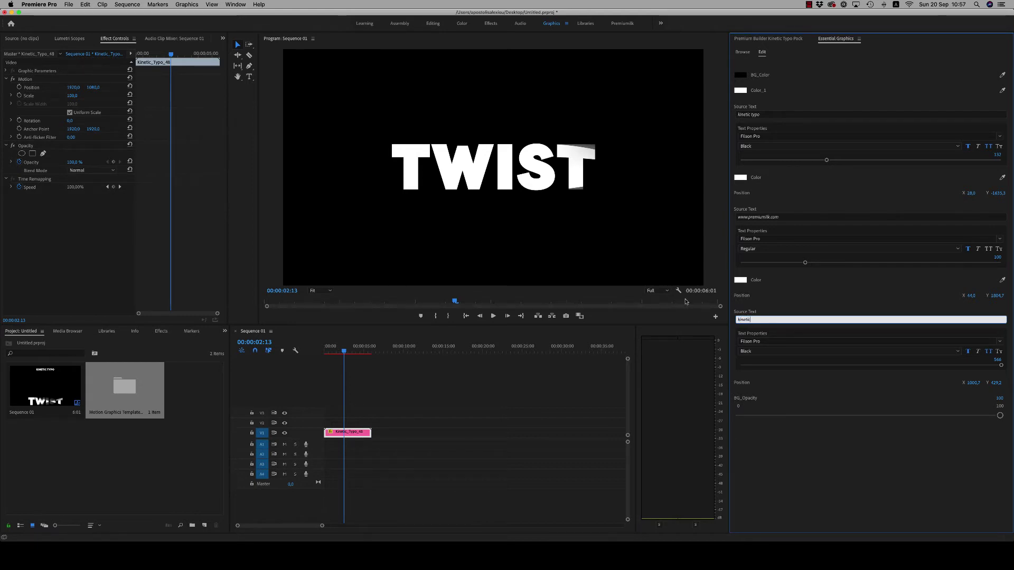
click(449, 425)
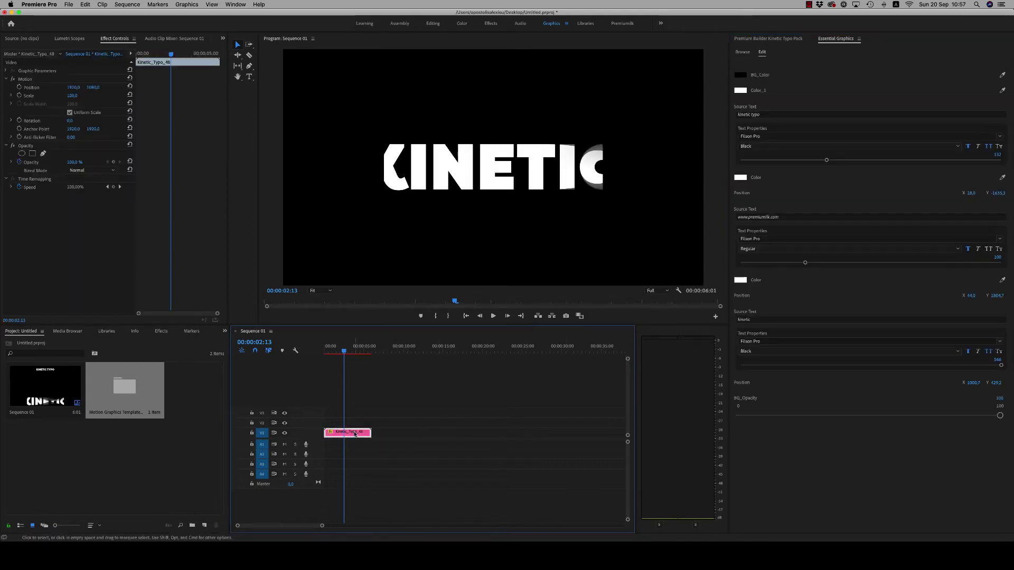
Step: Set the "kinetic" text's font size to 400 and its Y position to about 307, and preview the animation from the start
click(1001, 366)
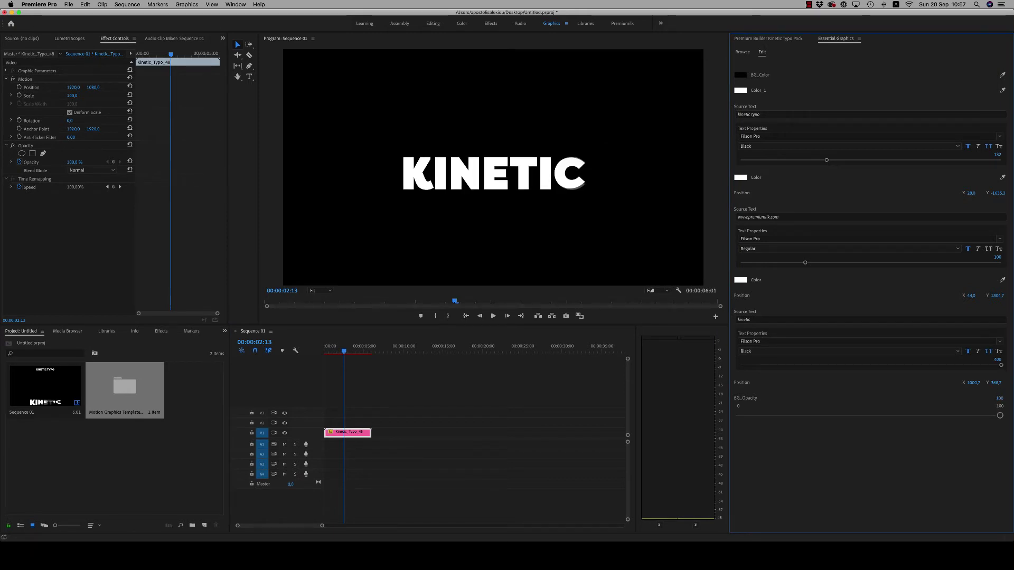
click(517, 390)
key(Home)
key(space)
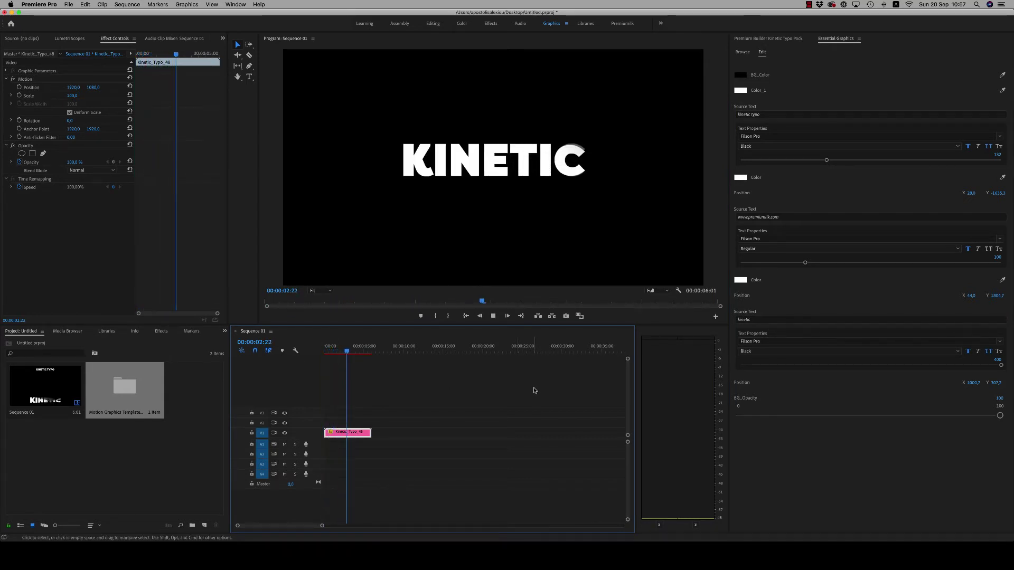
key(space)
Step: Set the Color_1 of the Kinetic_Typo_48 clip to a bright pinkish red
click(740, 90)
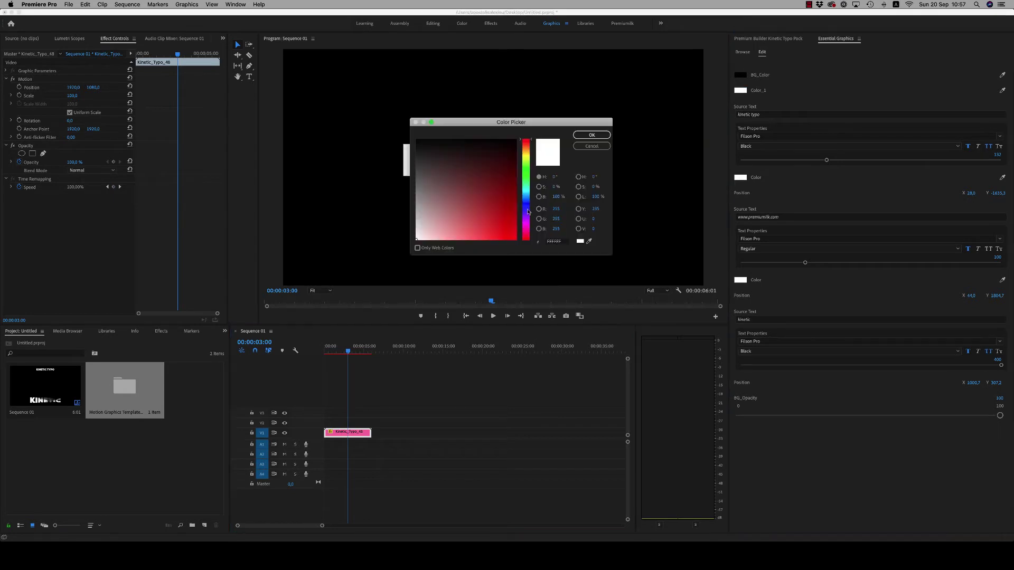
click(511, 229)
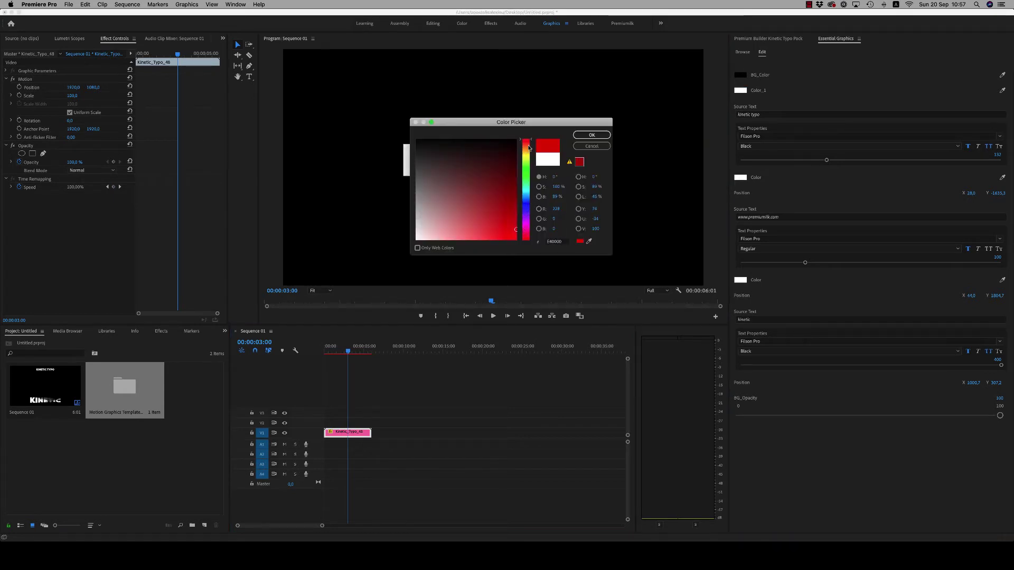
click(525, 230)
drag(518, 234, 527, 236)
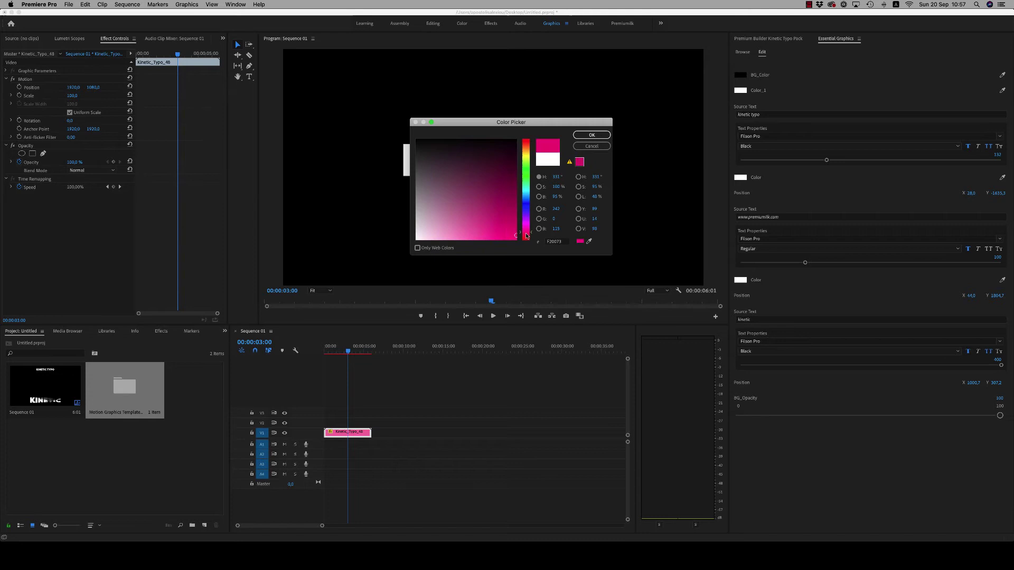
click(591, 135)
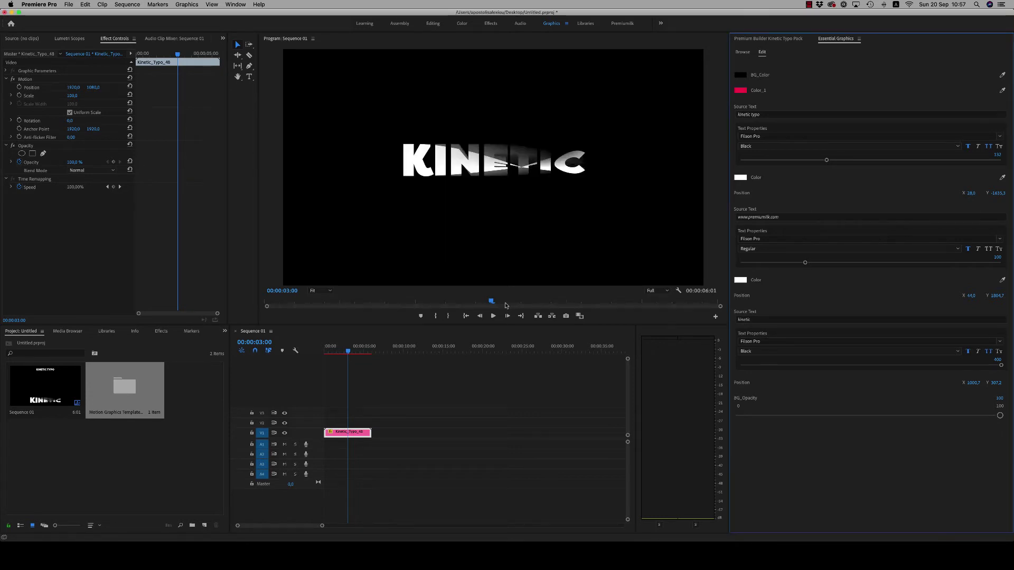
Step: Return to Premium Builder, view the favourites list, and reopen the Kinetic Vol template folder from its home view
click(768, 39)
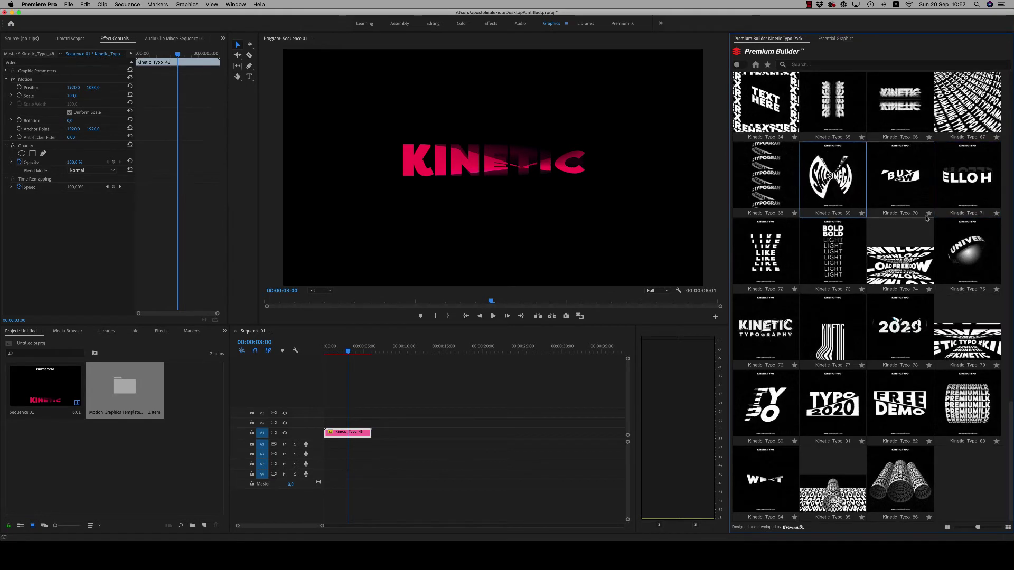
click(770, 65)
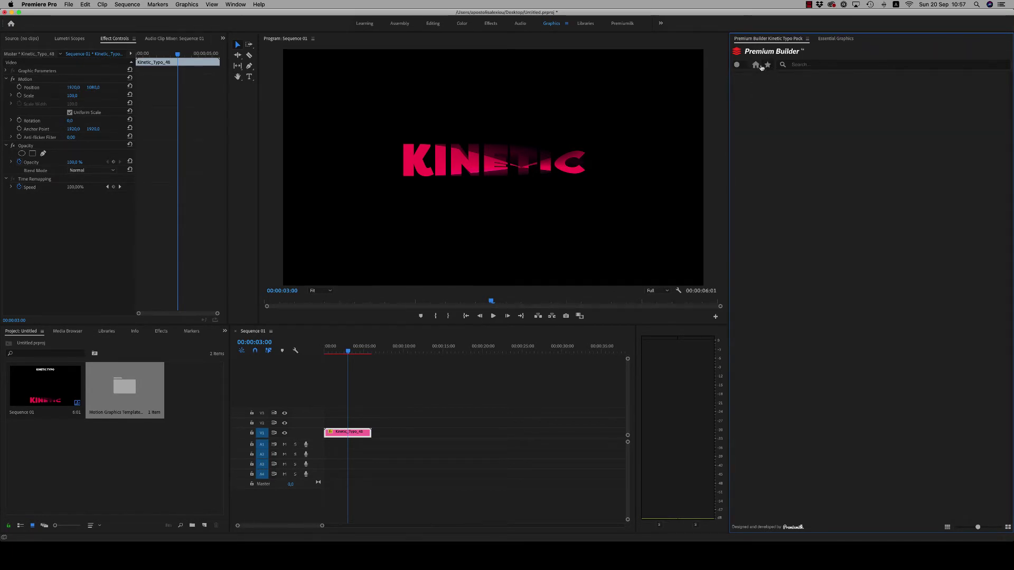
double_click(763, 101)
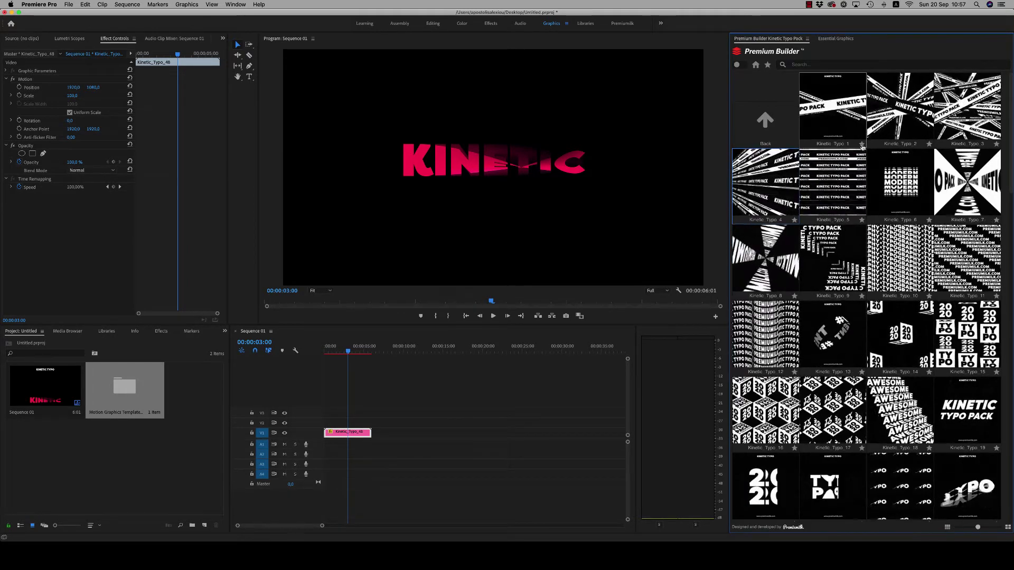
click(763, 122)
double_click(760, 93)
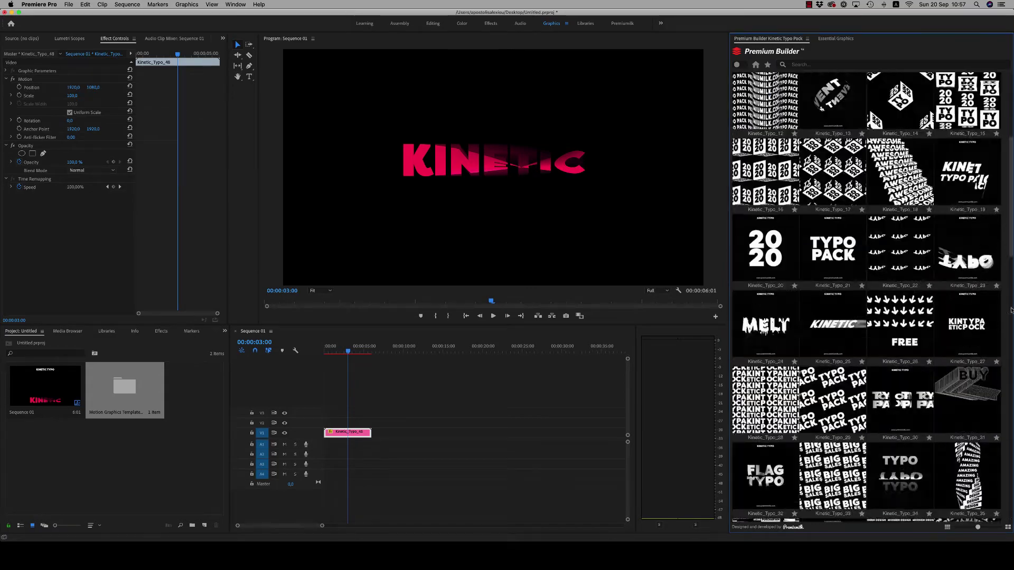
Step: Reduce the Premium Builder thumbnail size so that six templates fit in each row
scroll(1006, 490, down, 5)
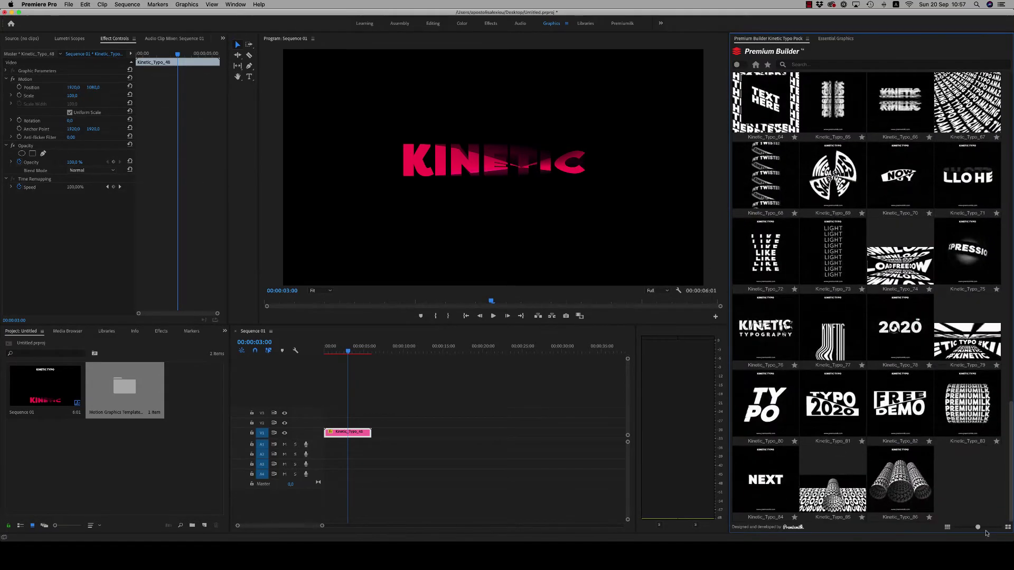
click(965, 528)
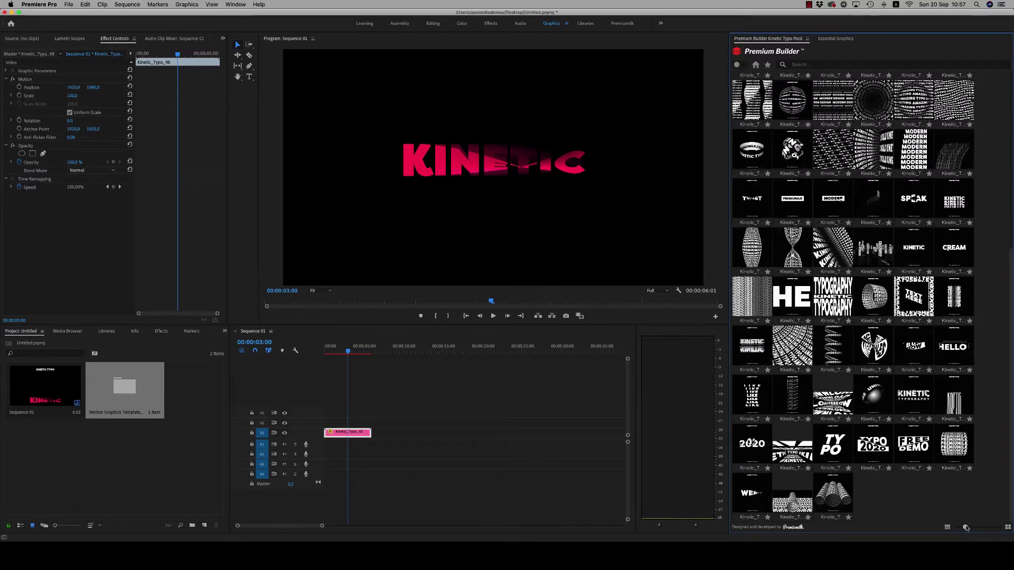
drag(965, 527, 968, 527)
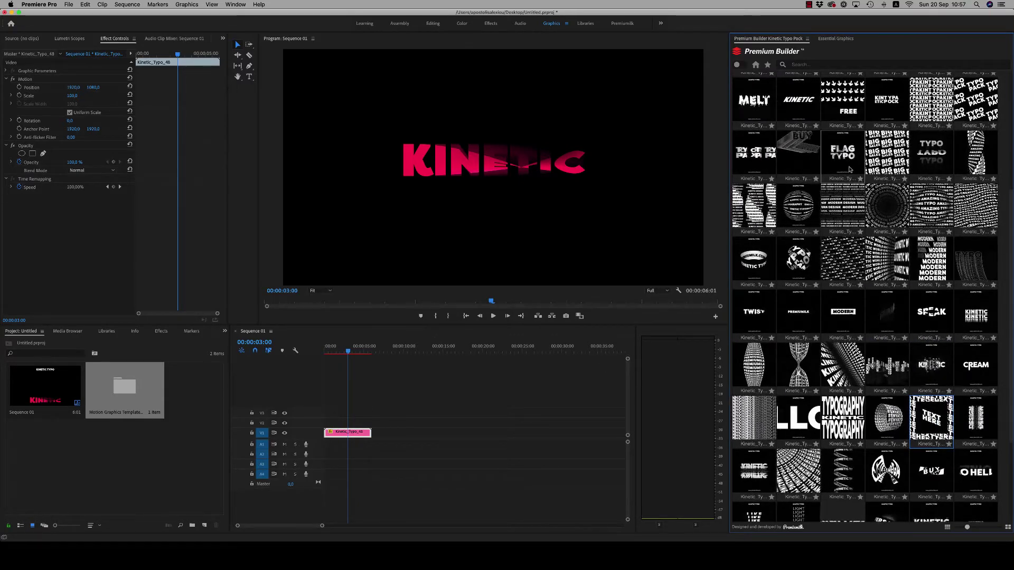
Step: Add the Kinetic_Typo_71 "HELLO" template to the sequence at 00:00:03:00 and move the playhead to 00:00:04:04
drag(1012, 332, 1011, 325)
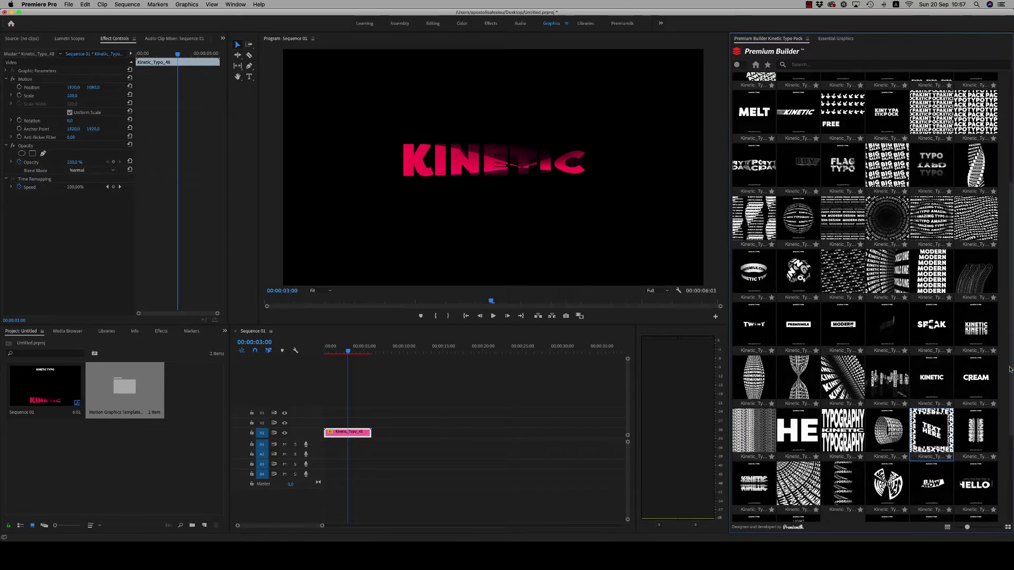
click(970, 434)
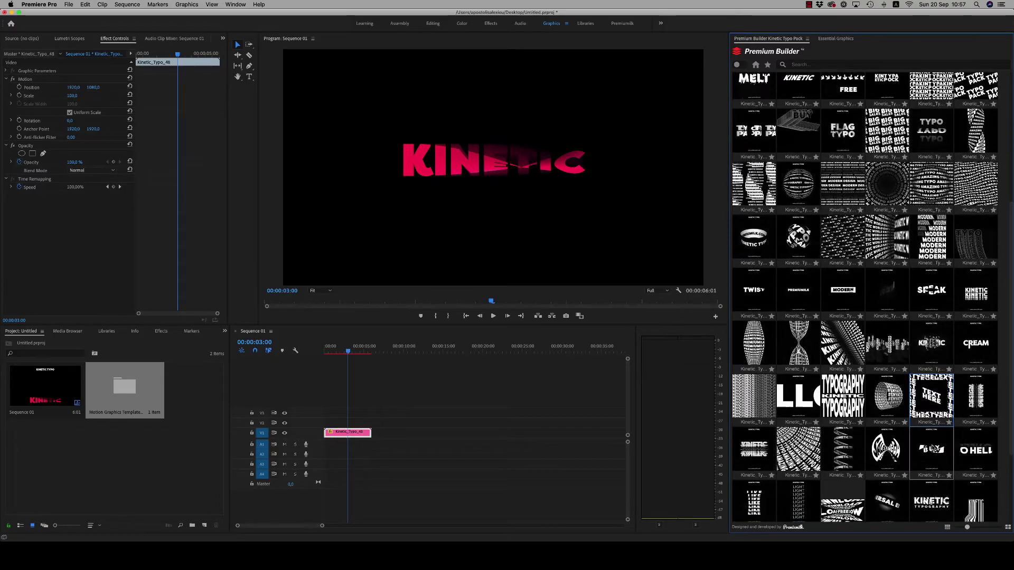
click(357, 349)
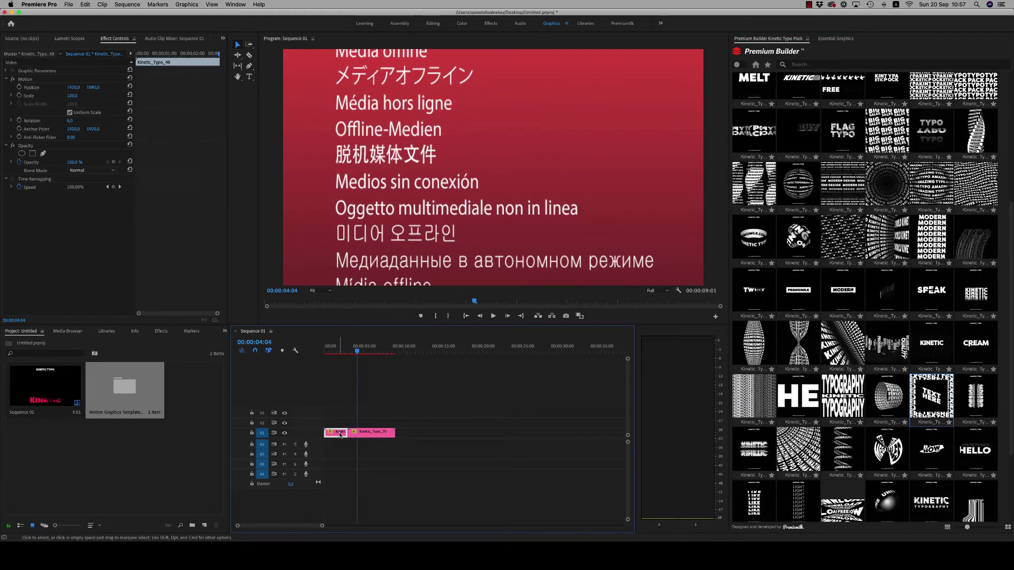
Step: Delete the Kinetic_Typo_48 clip from the sequence and set the Scale of the remaining Kinetic_Typo_70 clip to 65
key(Delete)
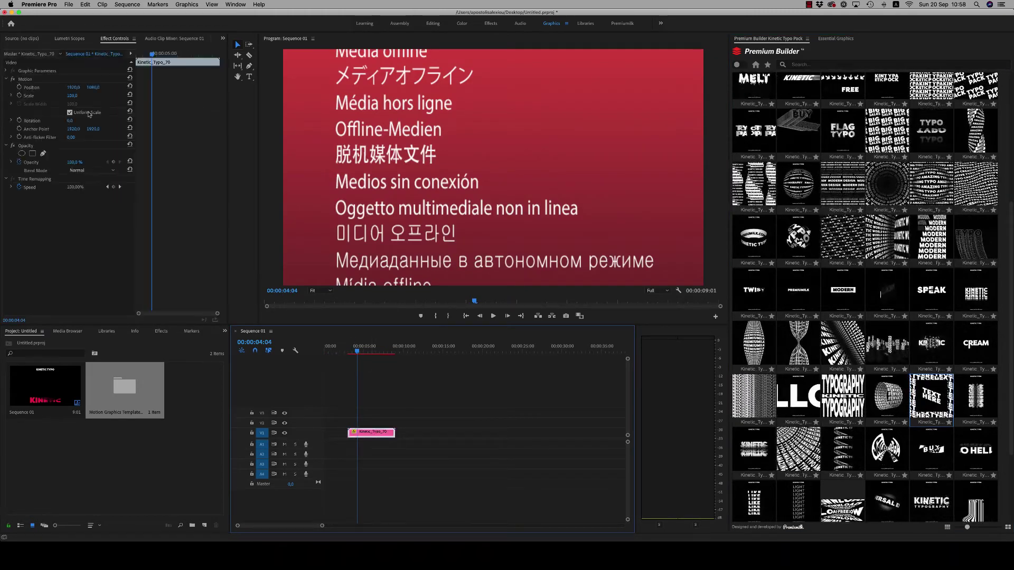
click(78, 94)
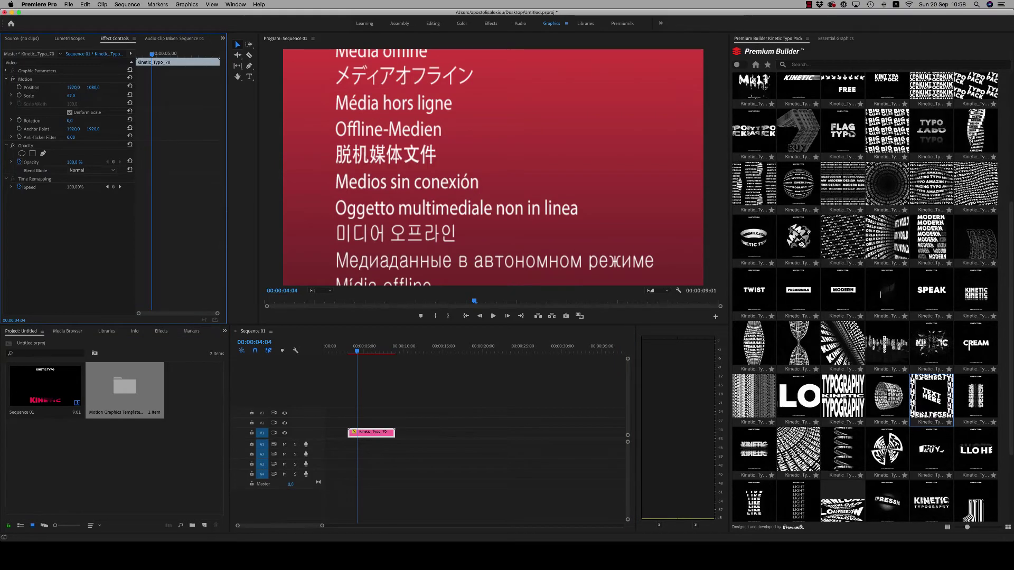
click(410, 416)
click(365, 433)
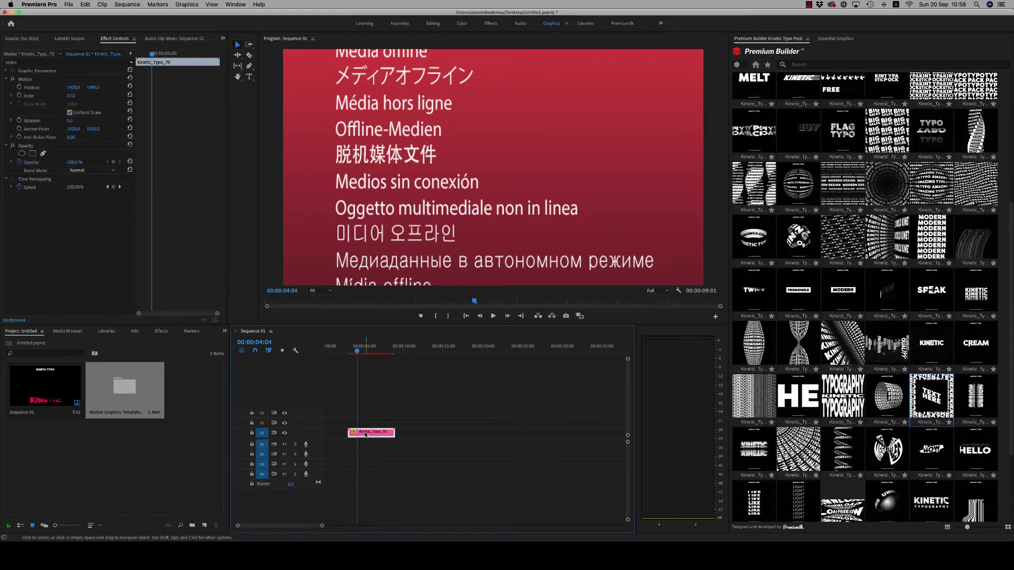
click(756, 65)
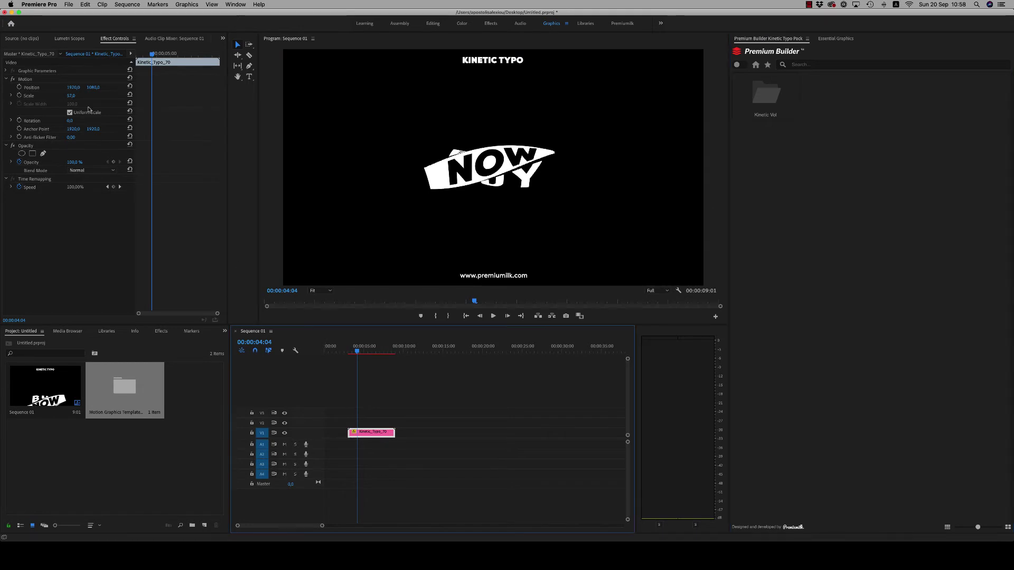
click(75, 95)
text(65)
key(Return)
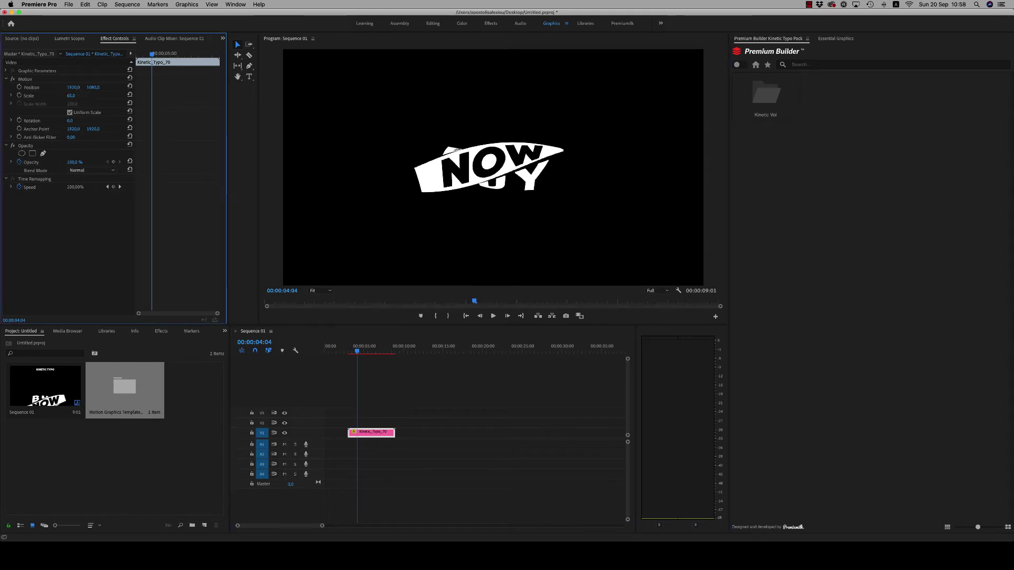
Step: At 00:00:05:08, change the Kinetic_Typo_70 clip's "buy" text to "free" and its "now" text to "pack"
click(368, 357)
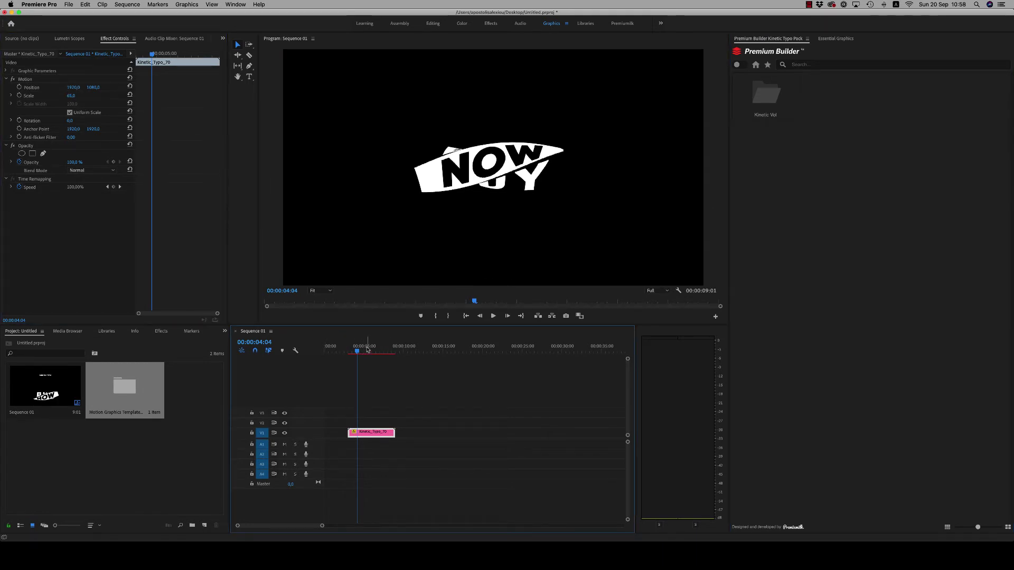
click(366, 348)
click(837, 39)
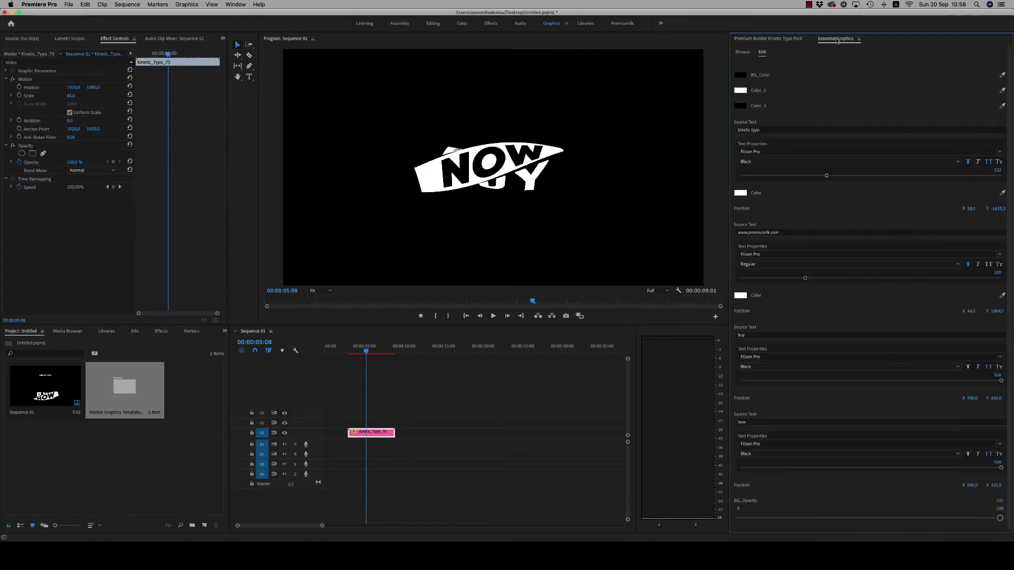
scroll(862, 447, down, 1)
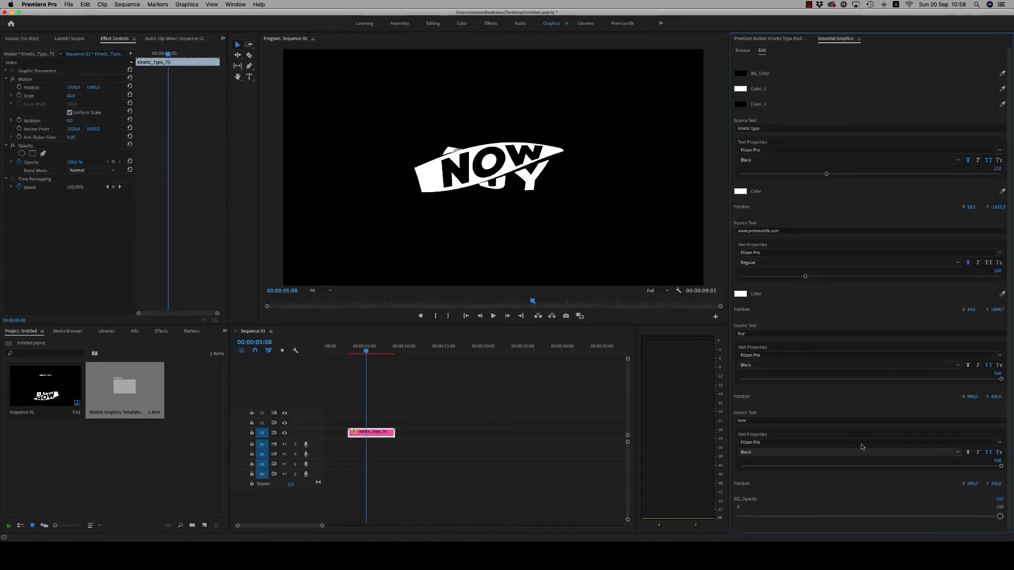
click(754, 335)
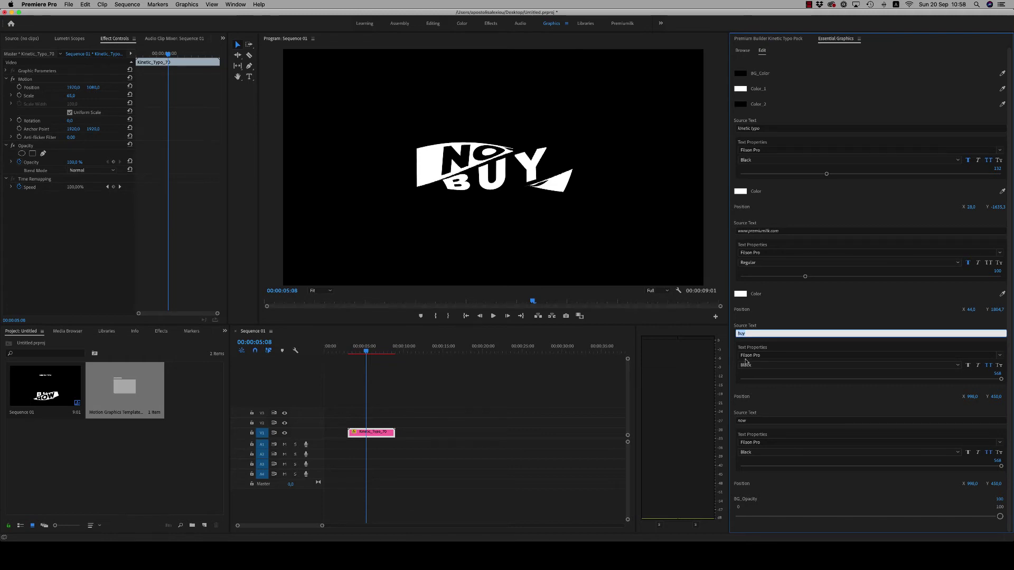
text(free)
click(753, 422)
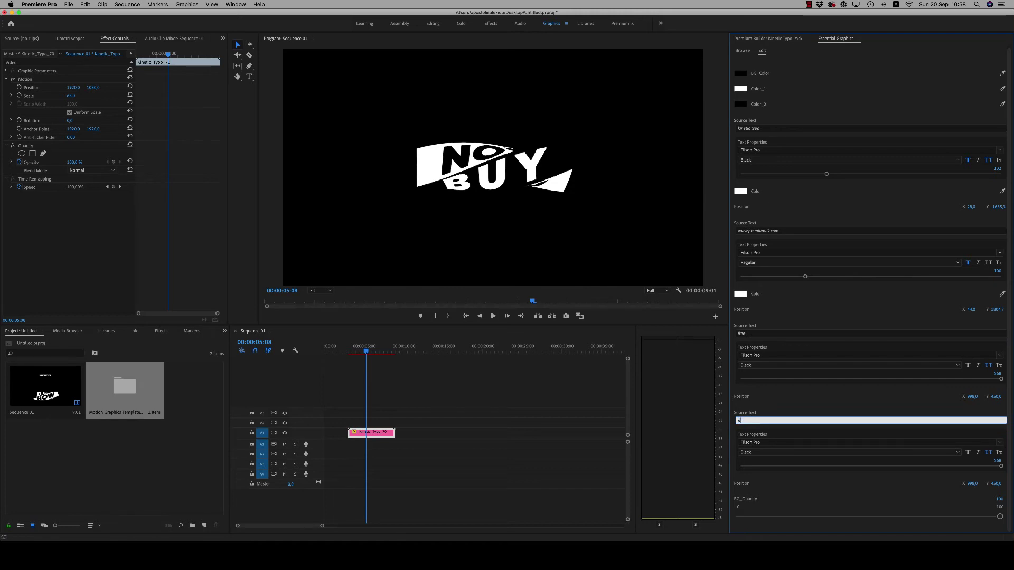
click(451, 436)
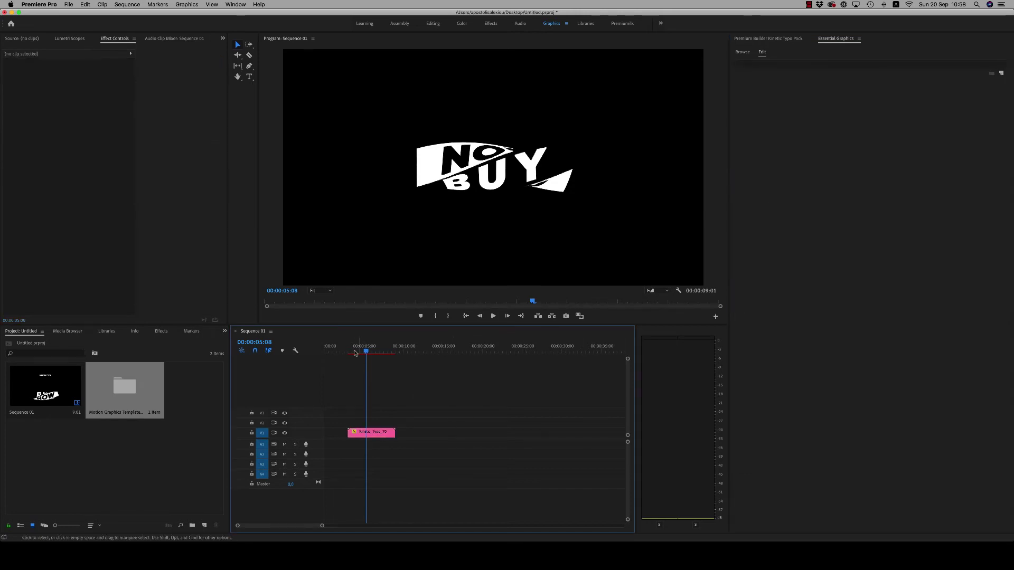
Step: Play the sequence from 00:00:03:15 to preview the Kinetic_Typo_70 clip with its new text
drag(352, 348, 365, 356)
key(space)
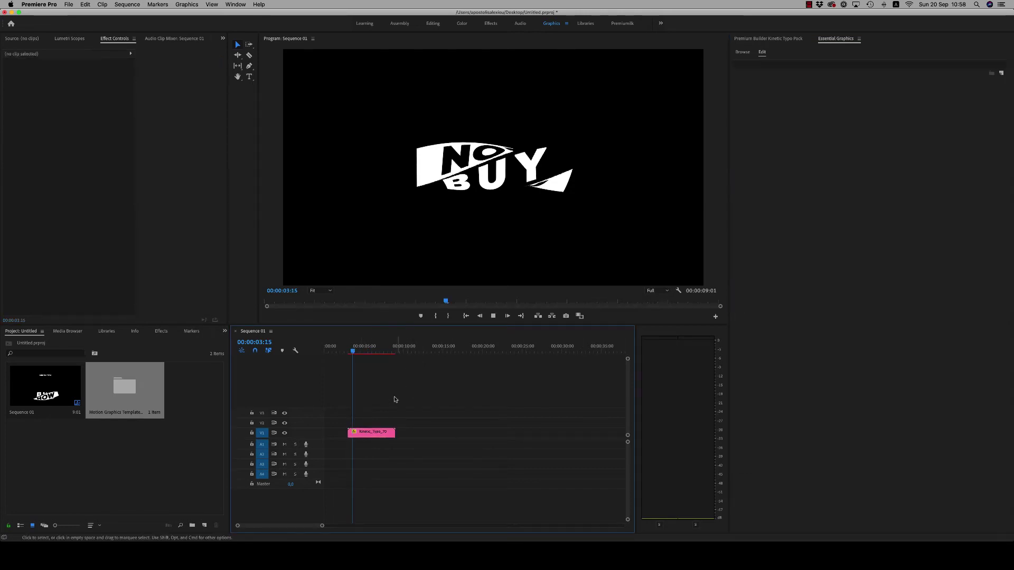
click(388, 432)
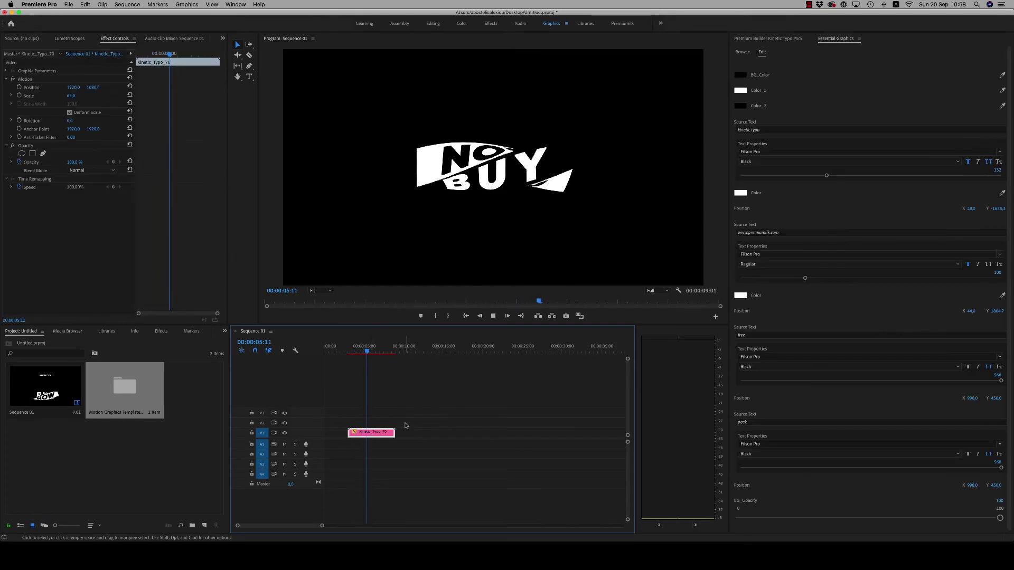
key(space)
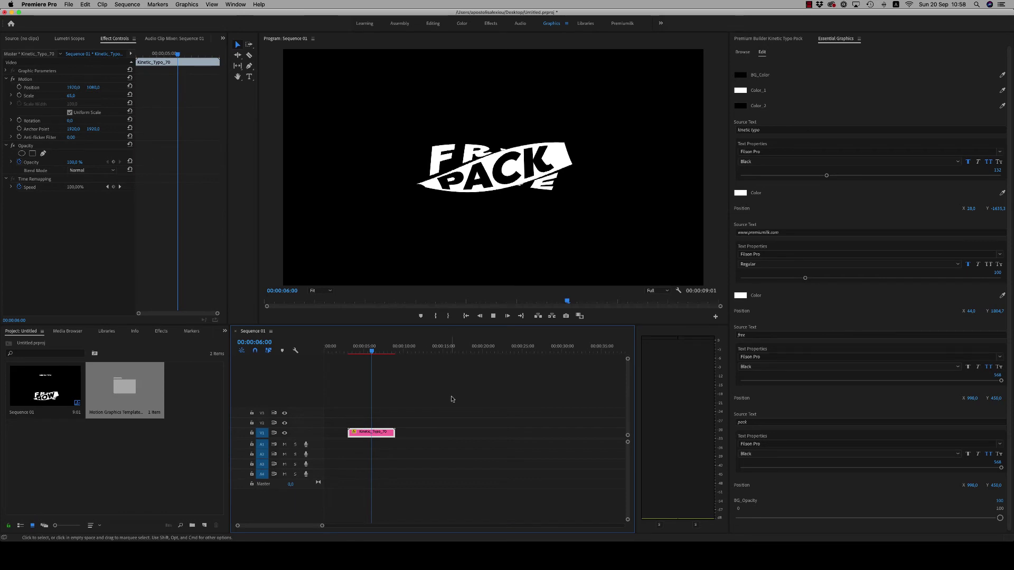
key(space)
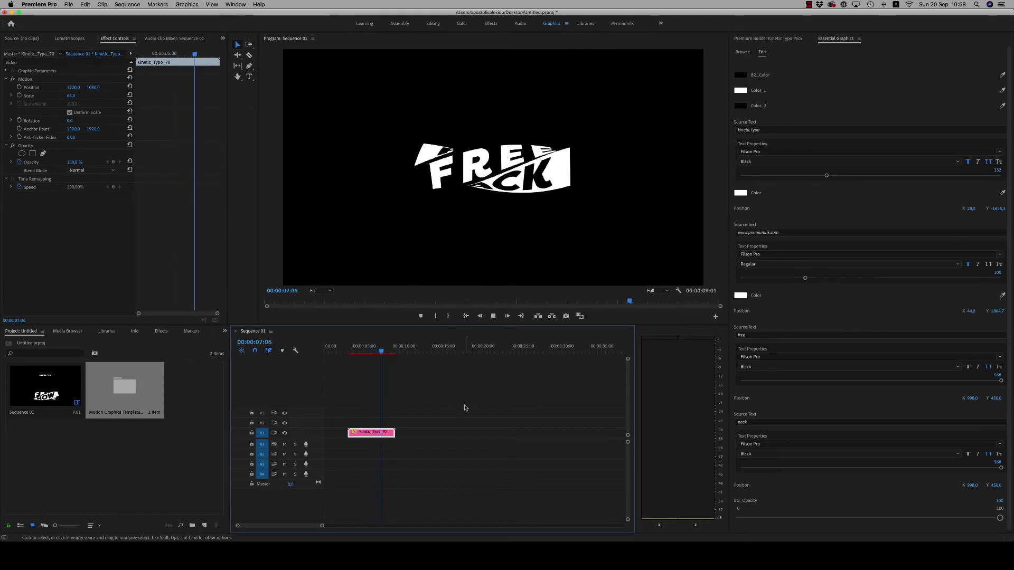
Step: Duplicate the Kinetic_Typo_70 clip and place the copy directly after the original on the same video track
click(361, 352)
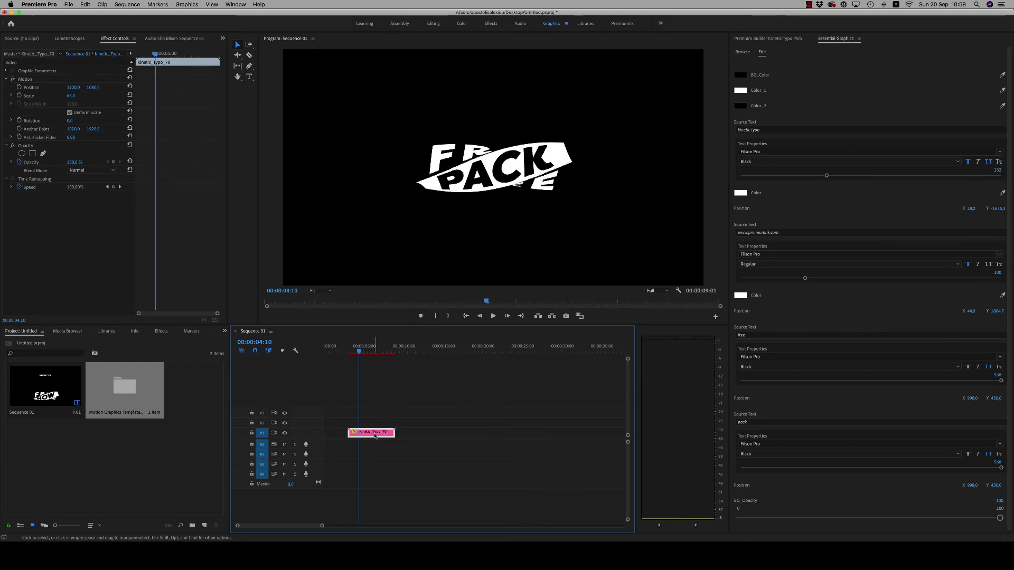
click(408, 351)
key(super+v)
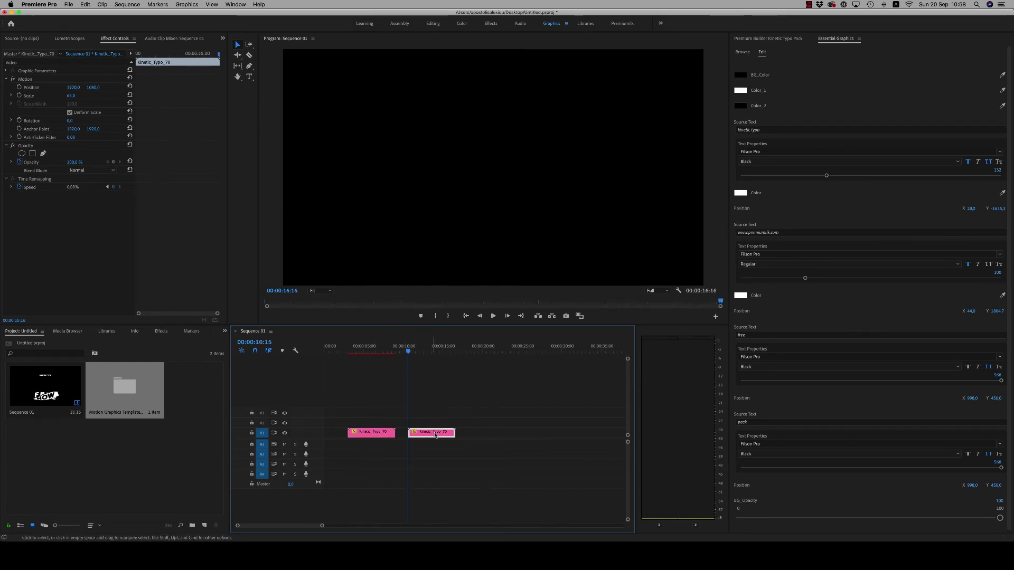
drag(405, 433, 404, 433)
Step: Play the sequence across the join between the two Kinetic_Typo_70 clips to check how the animation loops
click(390, 350)
key(space)
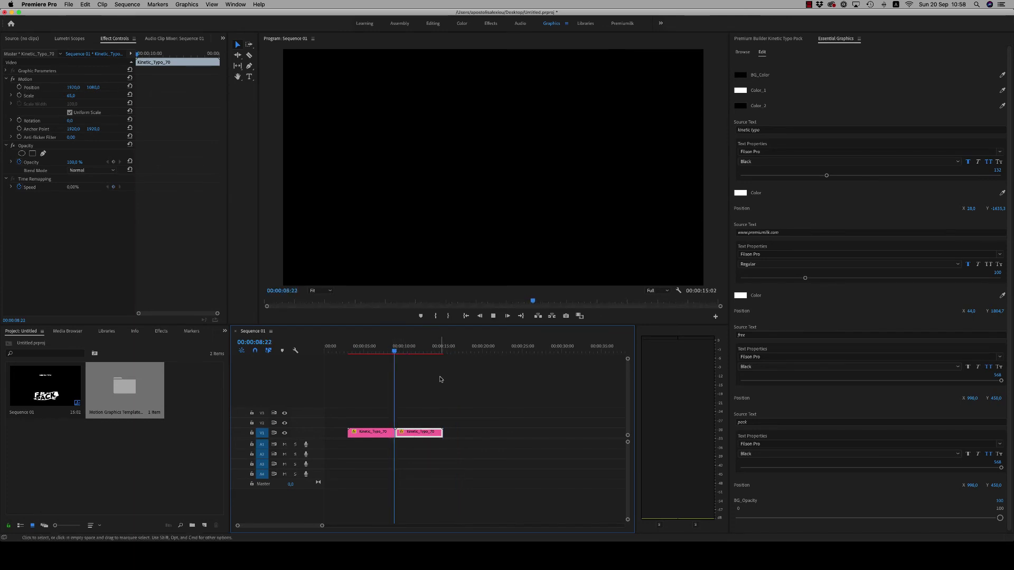
click(391, 350)
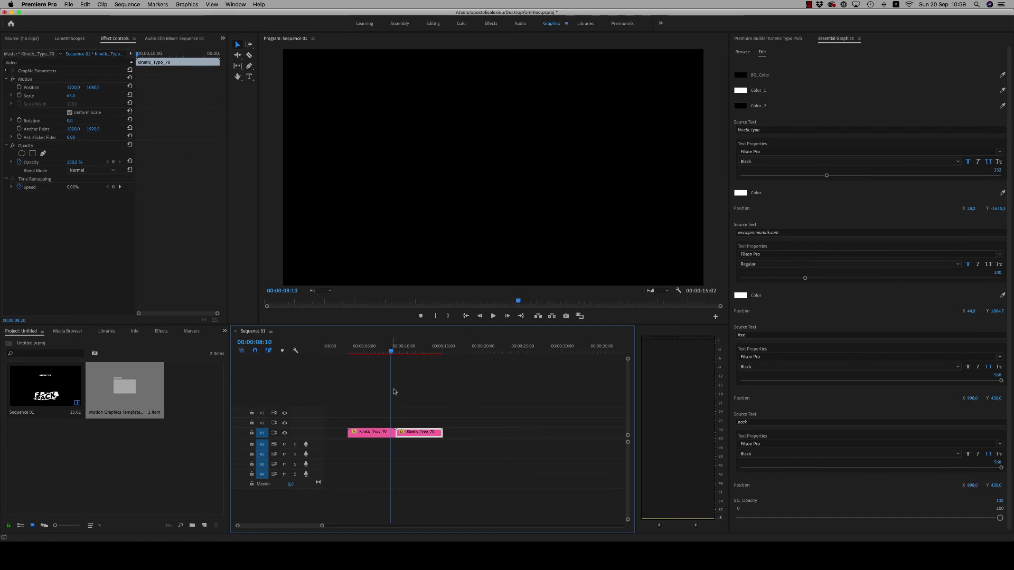
Step: Review the first clip's editable graphic properties and preview the transition into the second clip, ending at 00:00:11:06
click(356, 430)
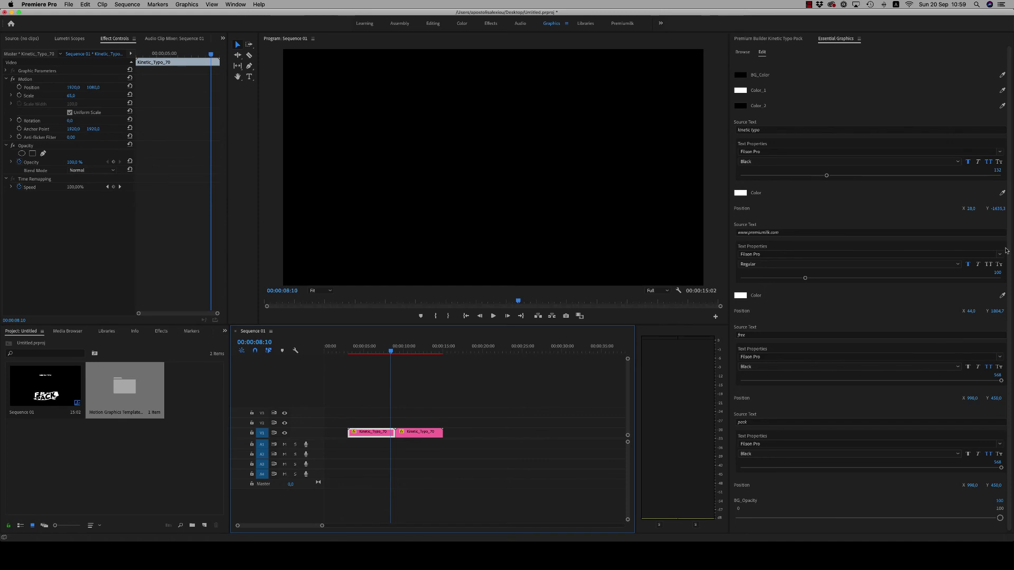
drag(1009, 253, 1009, 269)
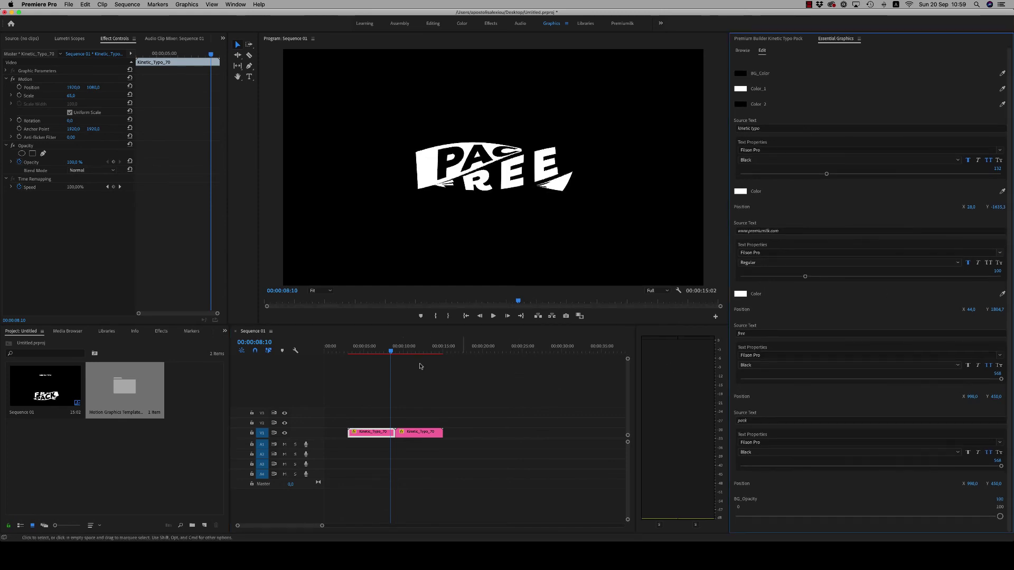
click(386, 351)
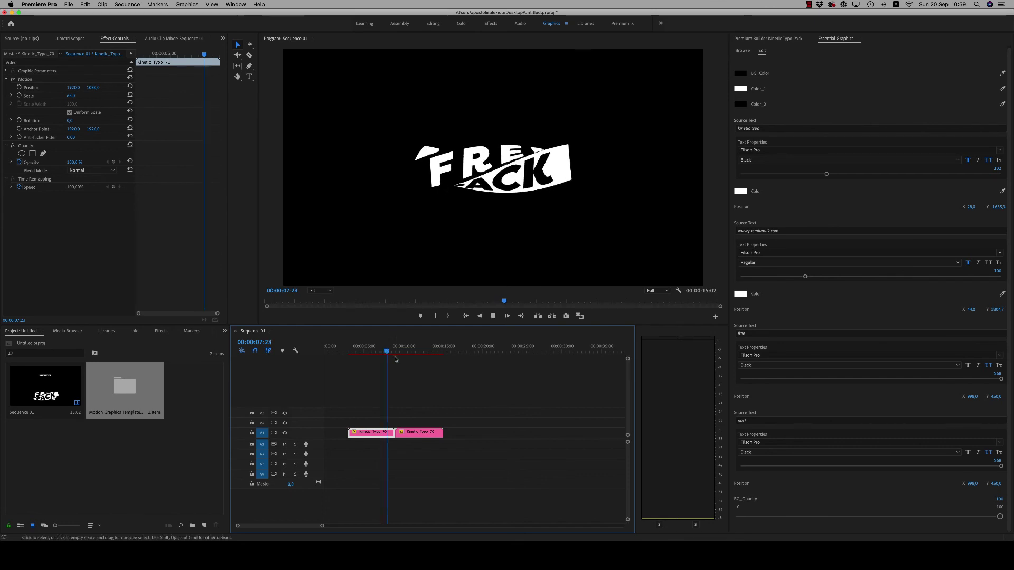
key(space)
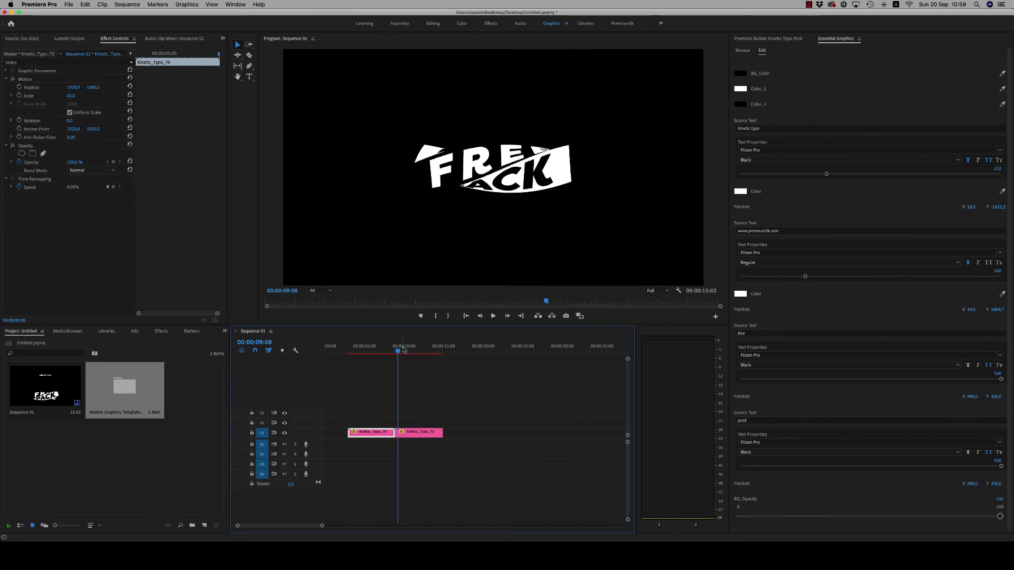
drag(400, 351, 399, 352)
click(413, 349)
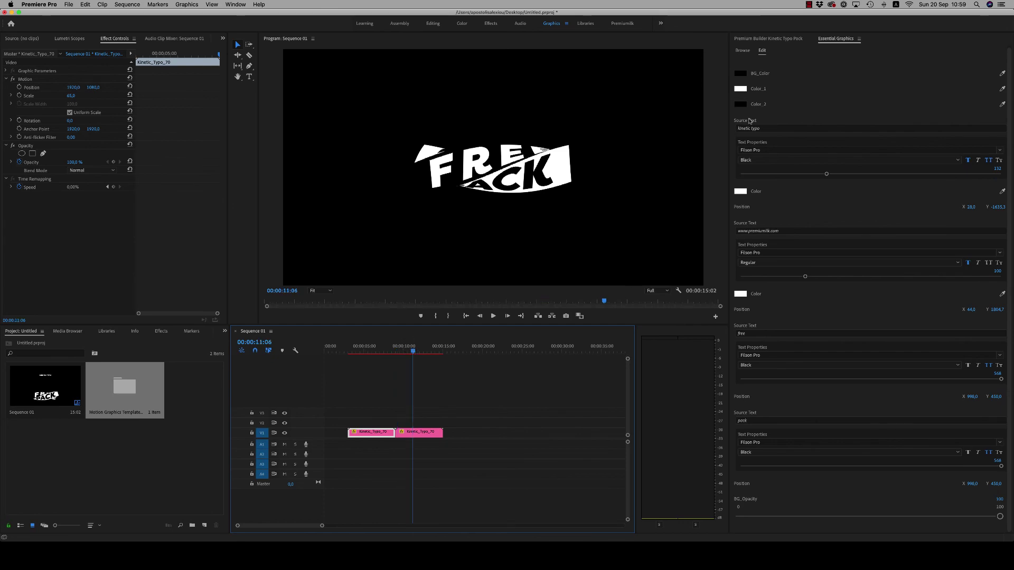
Step: Return to Premium Builder, browse the templates in the Kinetic Vol folder, and move the playhead to 00:00:12:03
click(742, 51)
click(764, 39)
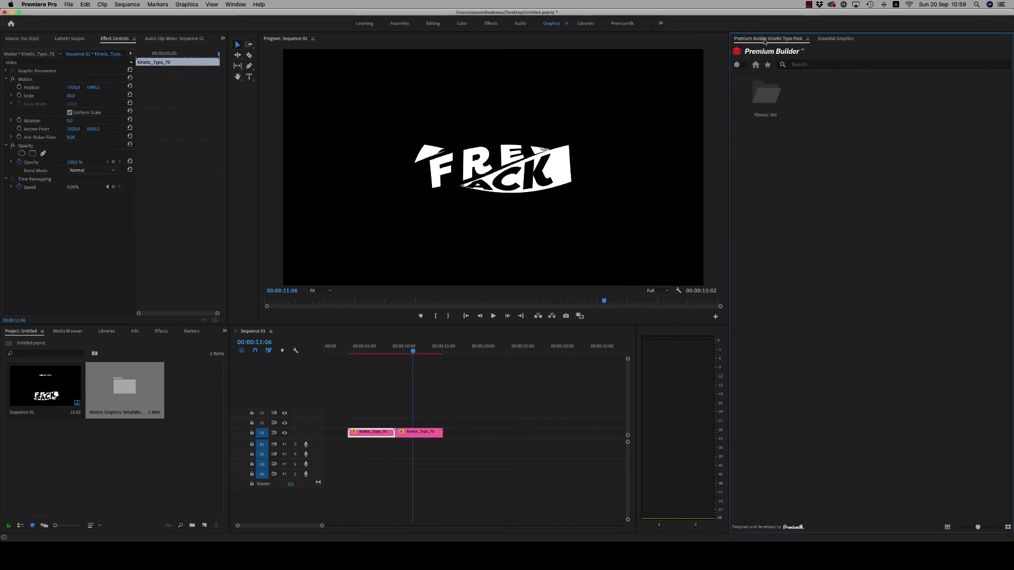
double_click(774, 96)
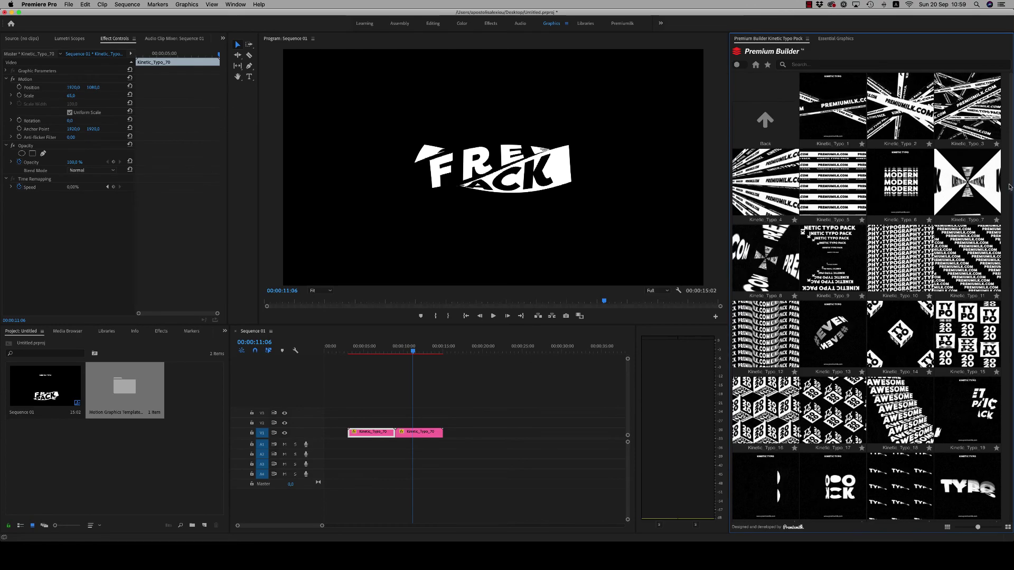
drag(1009, 187, 1010, 334)
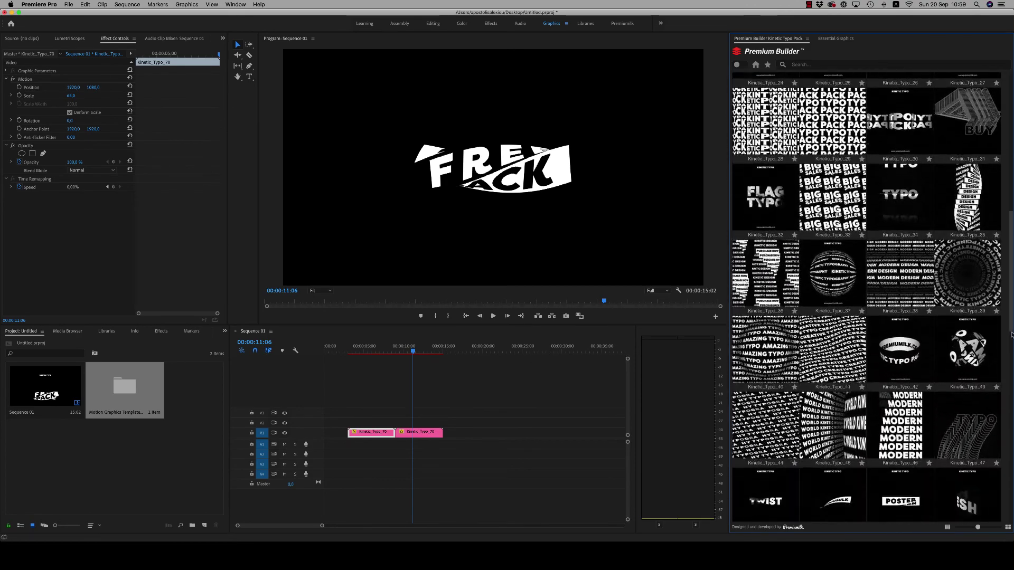
scroll(971, 363, down, 5)
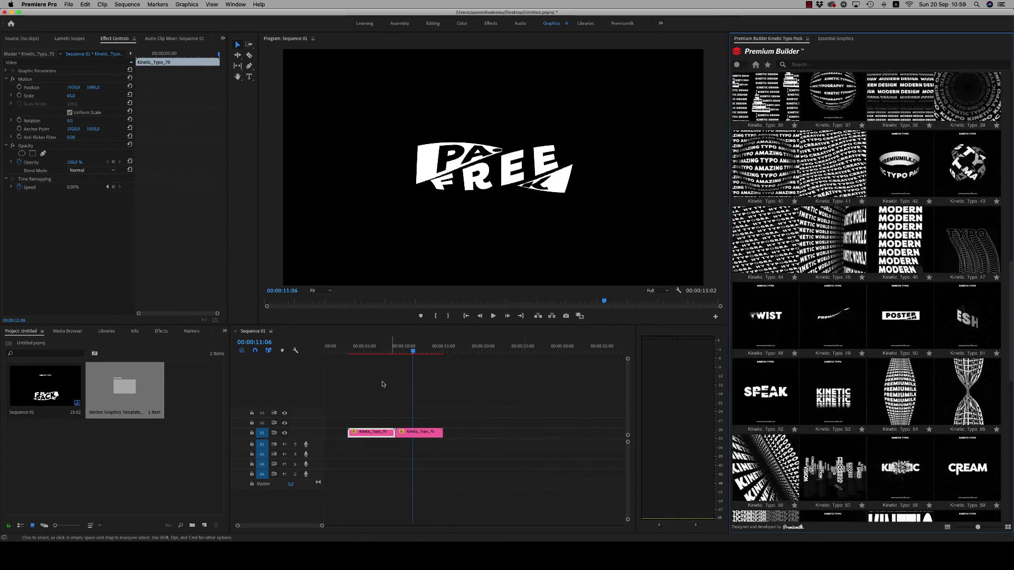
drag(414, 351, 420, 351)
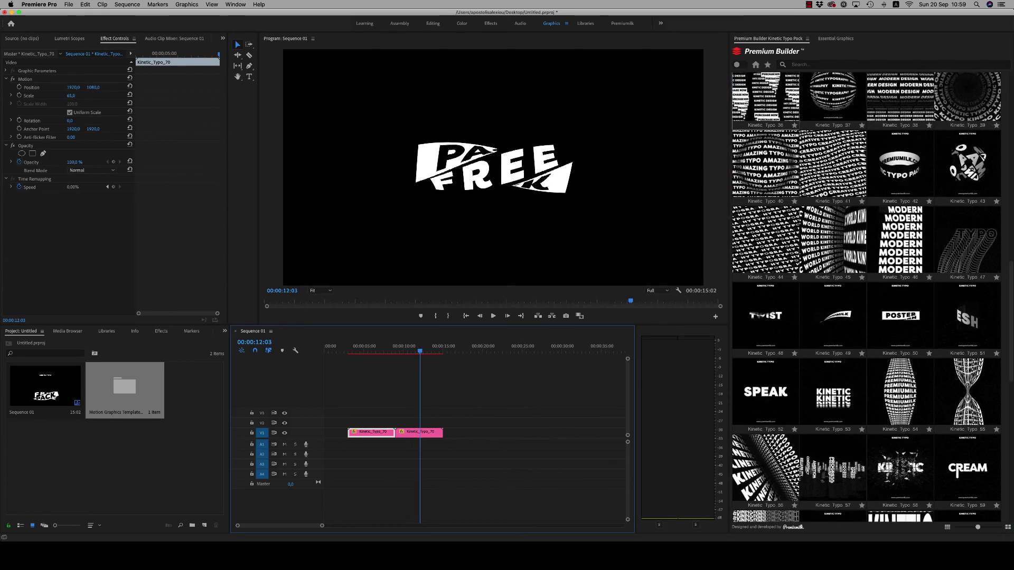
Step: Browse the installed Kinetic_Typo templates in Essential Graphics and switch back to Premium Builder
click(839, 39)
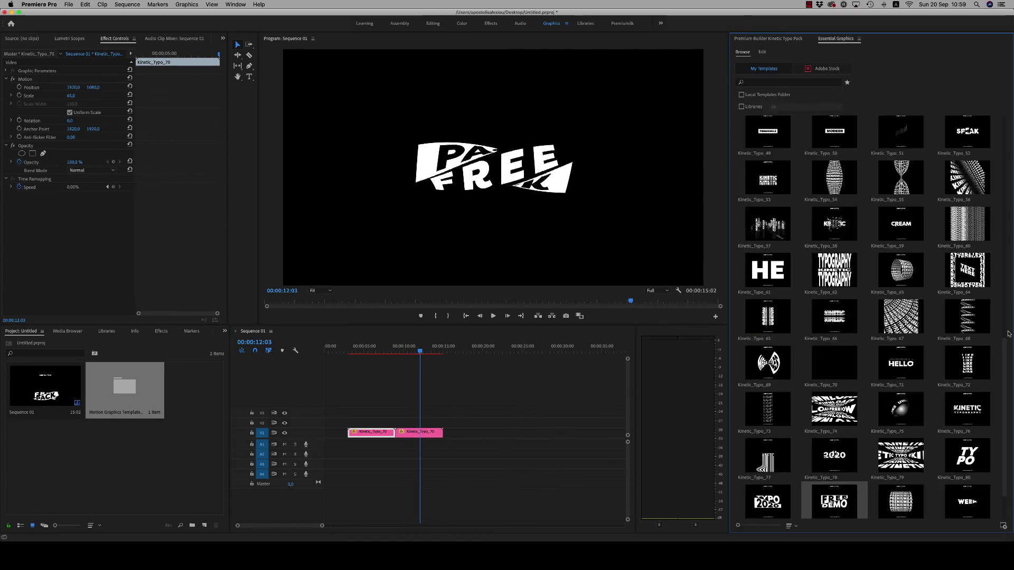
scroll(998, 411, down, 2)
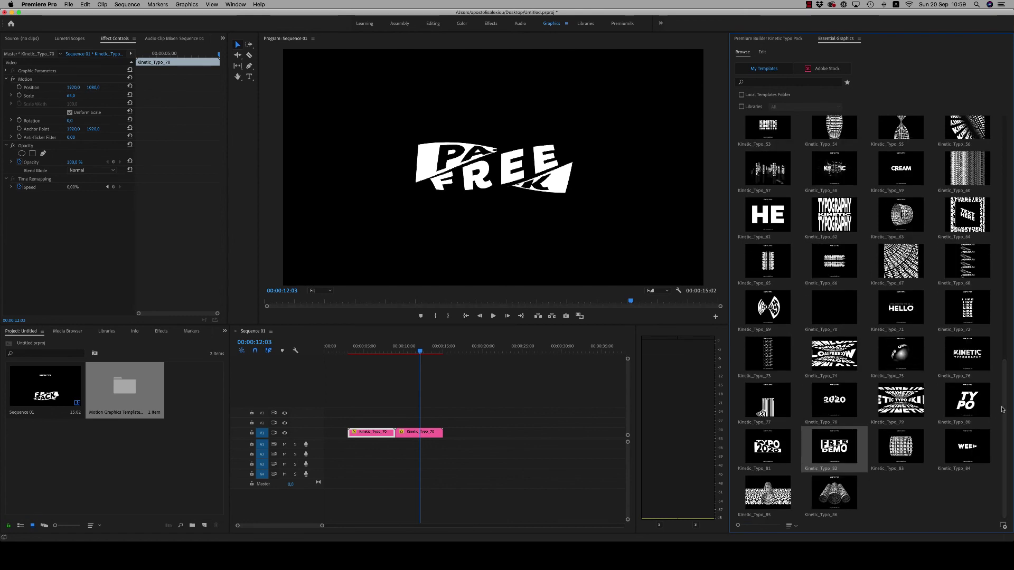
mouse_move(1001, 415)
scroll(1003, 369, up, 10)
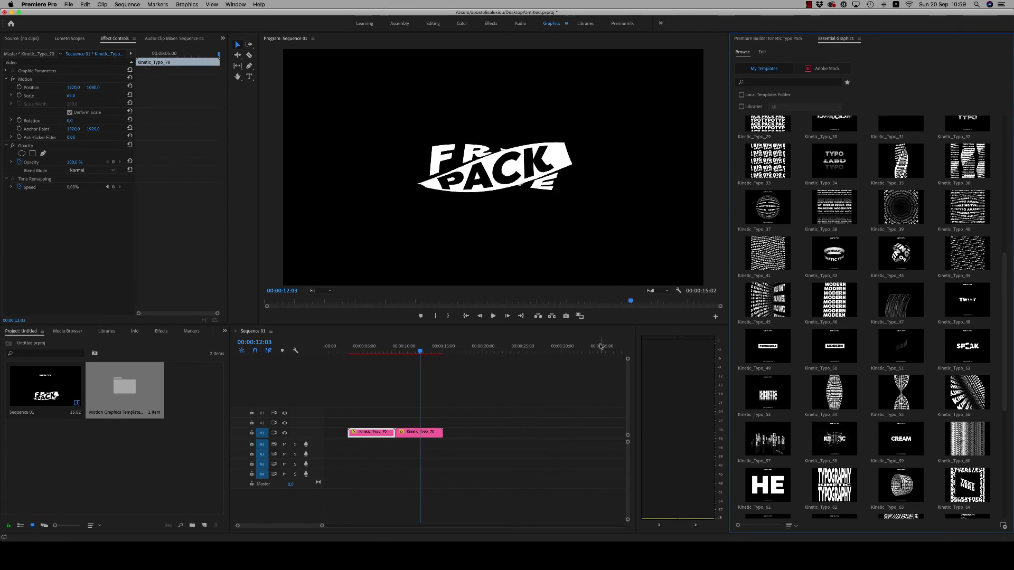
click(777, 40)
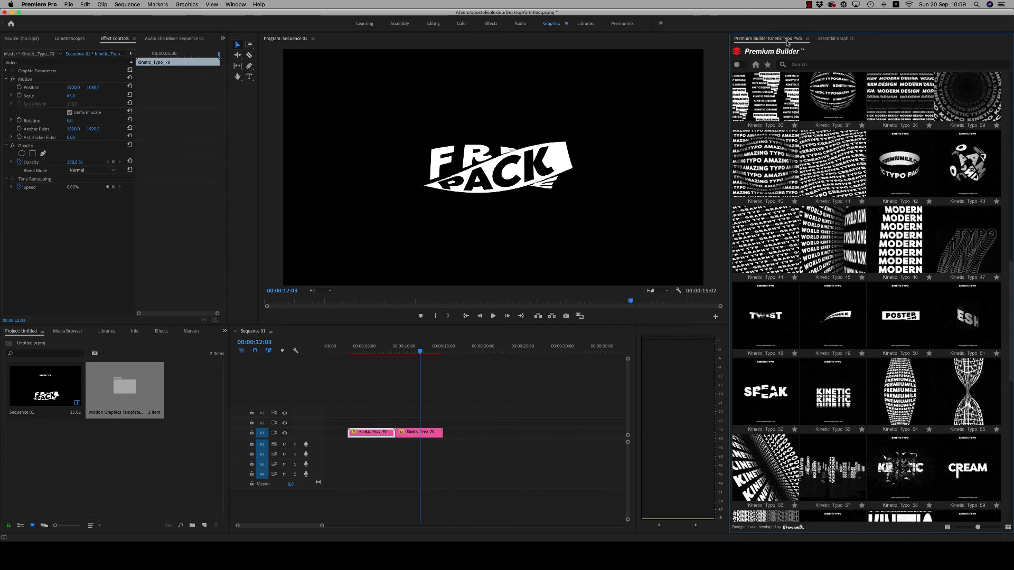